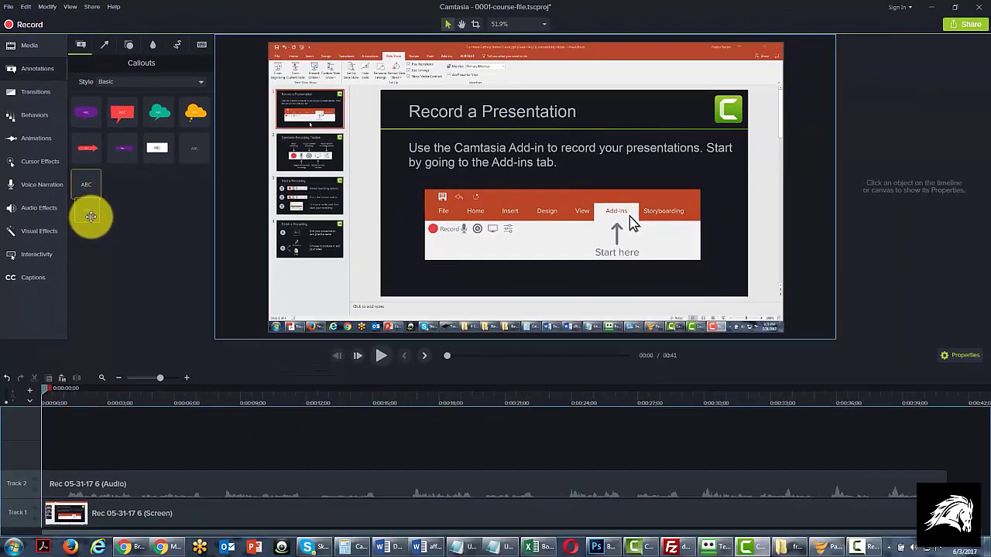
# Step: Add a plain text callout at the start of track 3 and place it in the empty area below the slide thumbnails
pyautogui.moveTo(91, 217); pyautogui.dragTo(49, 447)
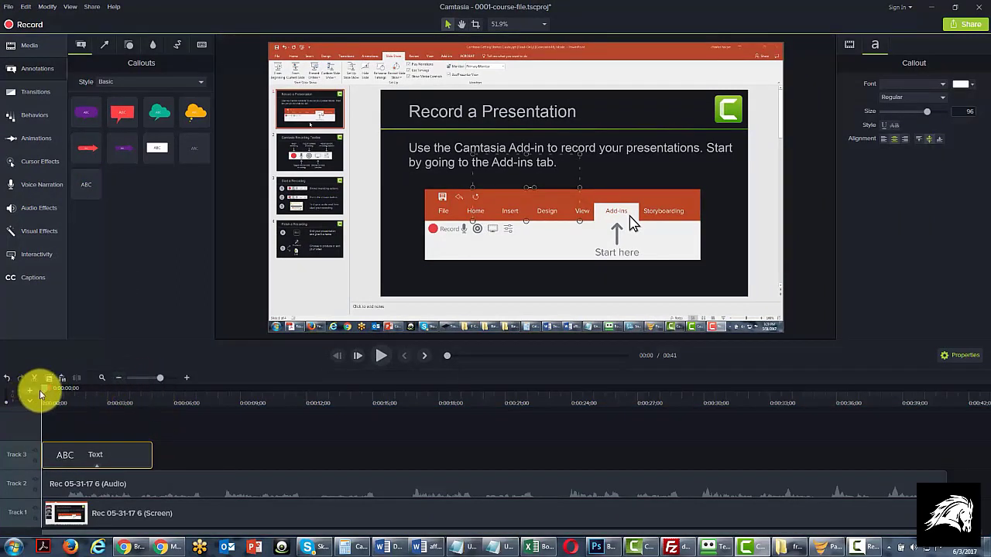
pyautogui.moveTo(41, 389); pyautogui.dragTo(47, 389)
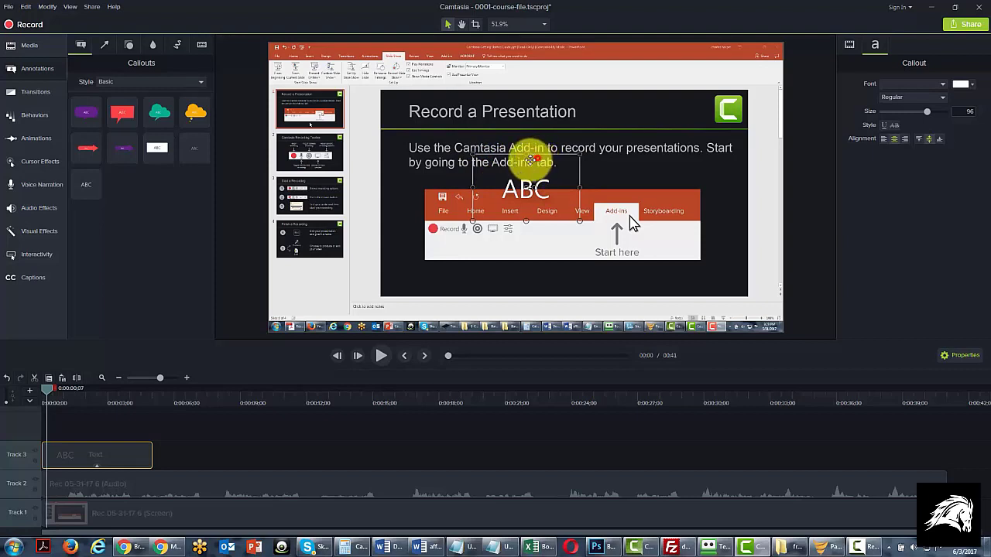
pyautogui.moveTo(533, 160); pyautogui.dragTo(333, 257)
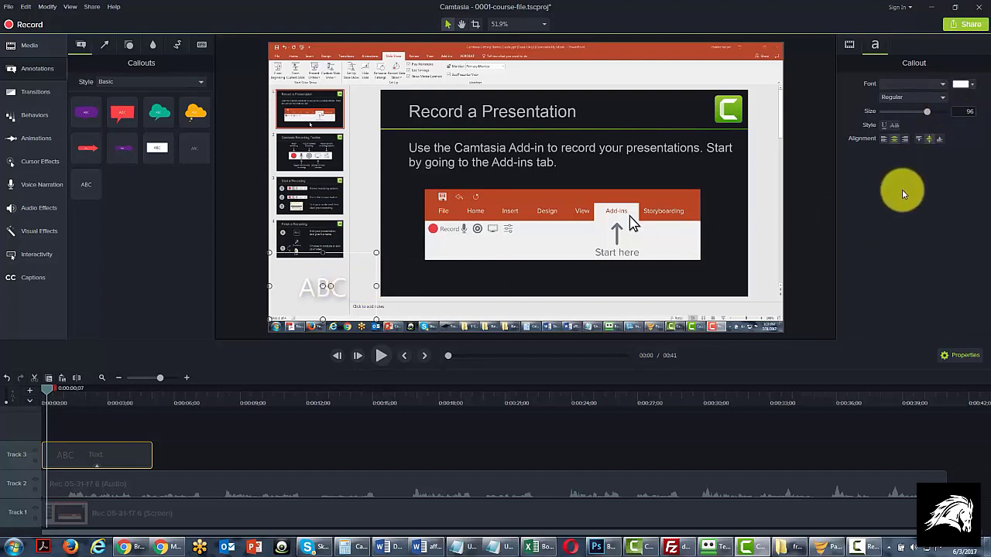
# Step: Set the text callout's font color to black
pyautogui.click(332, 290)
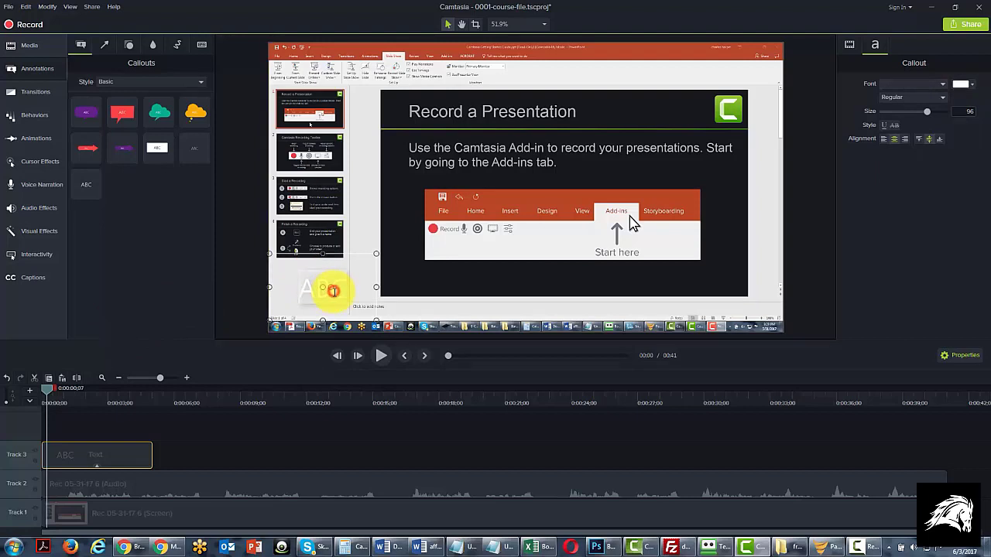
pyautogui.click(968, 86)
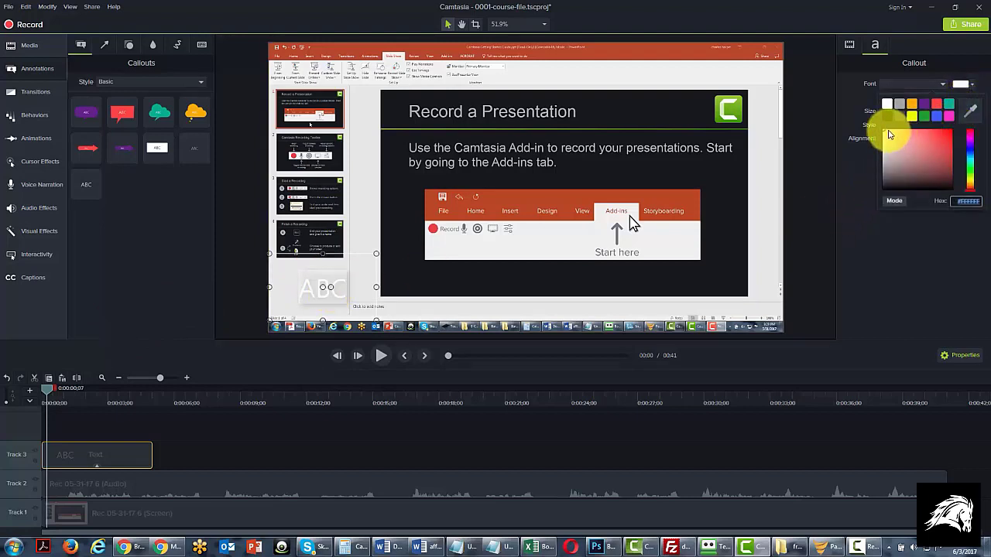
pyautogui.click(919, 161)
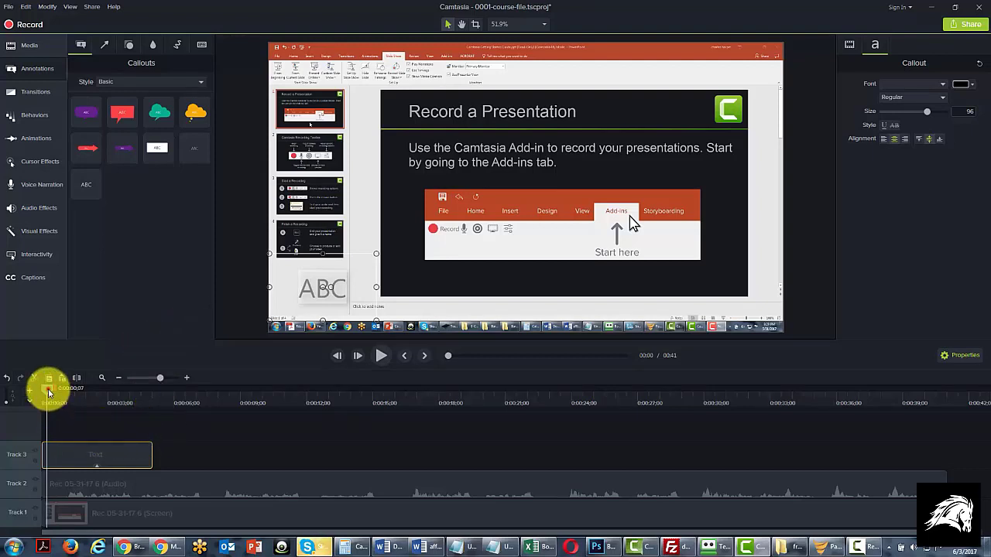
# Step: Shift the text clip on track 3 to start at about 14 seconds and place its text on the slide's white panel
pyautogui.moveTo(48, 389); pyautogui.dragTo(187, 389)
pyautogui.click(305, 394)
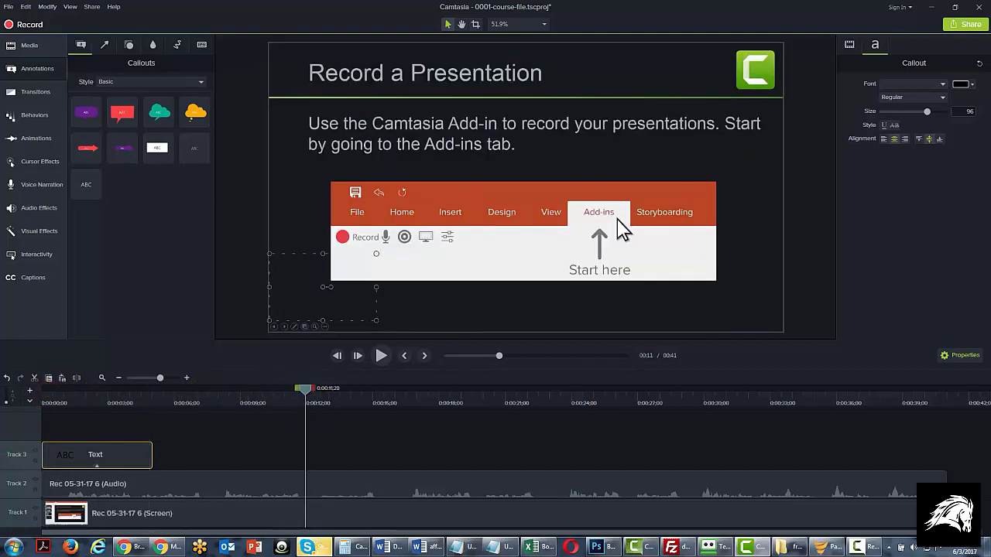
pyautogui.moveTo(96, 459); pyautogui.dragTo(406, 452)
pyautogui.moveTo(305, 391); pyautogui.dragTo(379, 398)
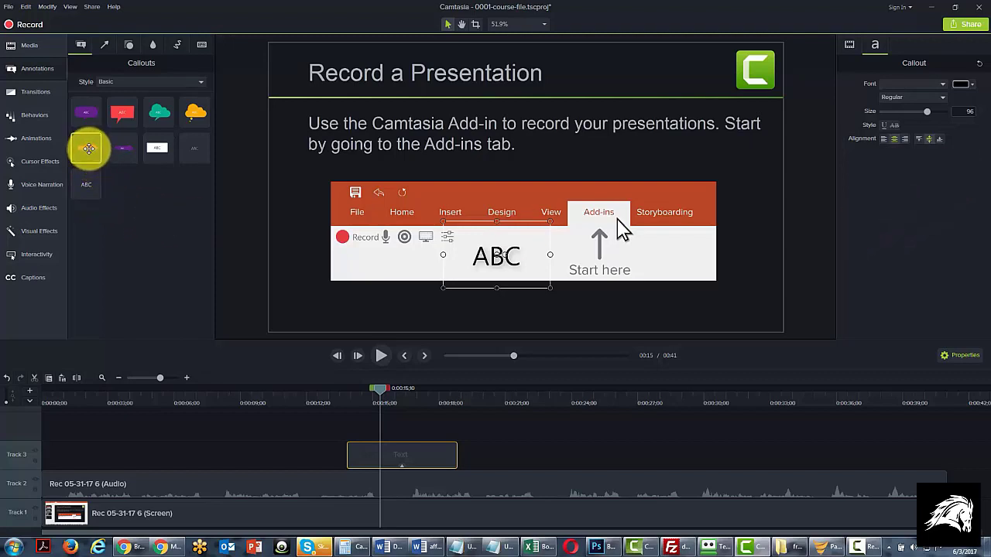
# Step: Add the red arrow callout at 0:00:15;10 and position it pointing at the ABC text on the slide
pyautogui.moveTo(88, 148); pyautogui.dragTo(264, 324)
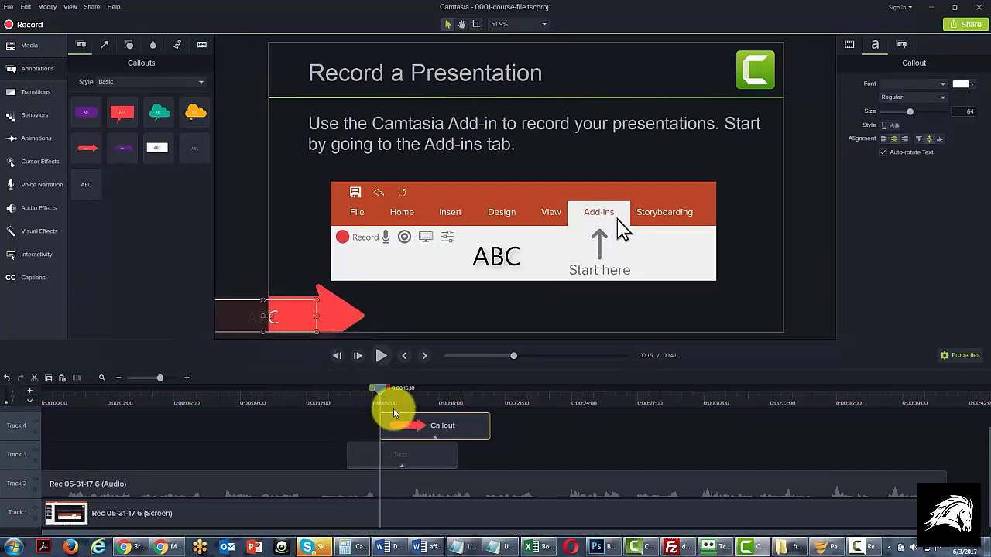
pyautogui.click(320, 294)
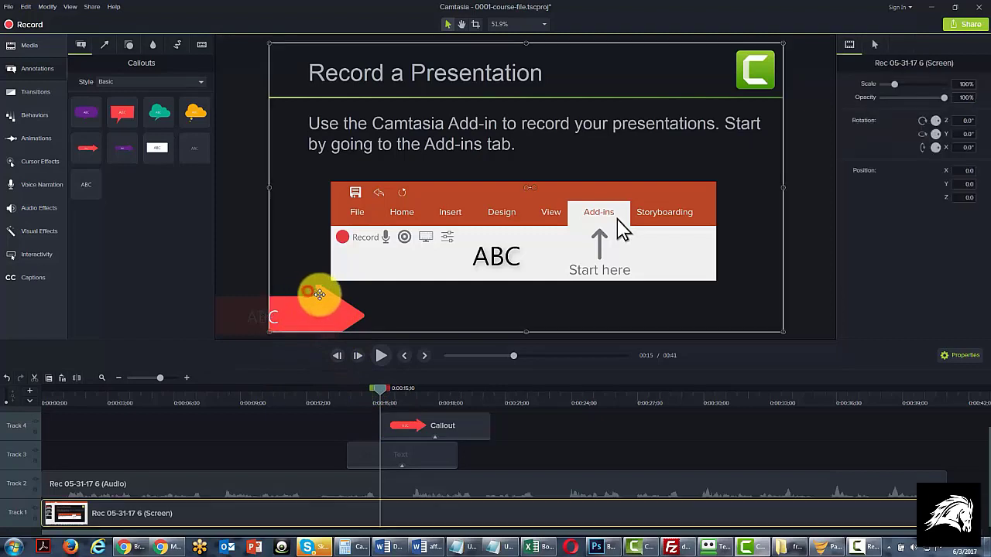
pyautogui.moveTo(319, 294); pyautogui.dragTo(383, 252)
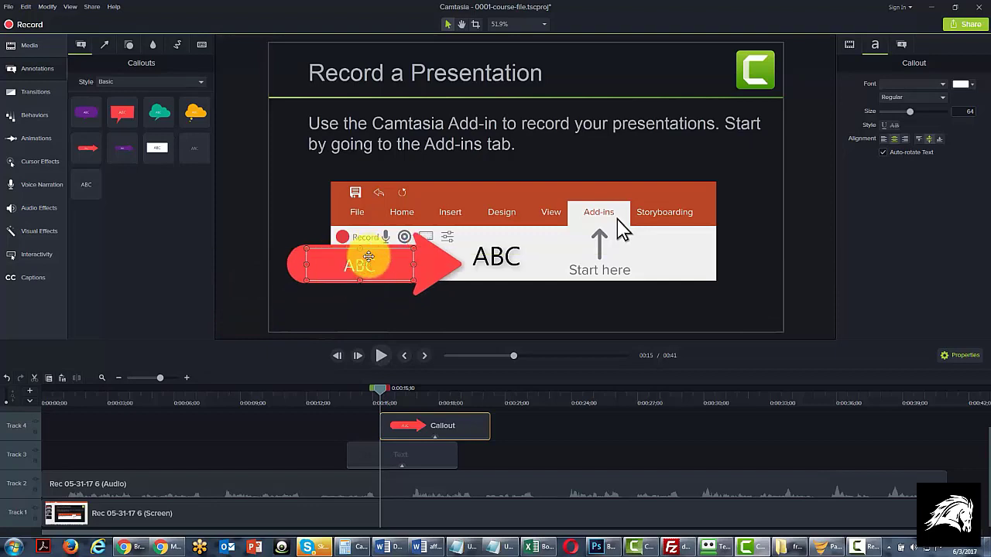
# Step: Replace the red arrow callout's text with "arrow" and extend its clip to start at about 11 seconds
pyautogui.doubleClick(362, 266)
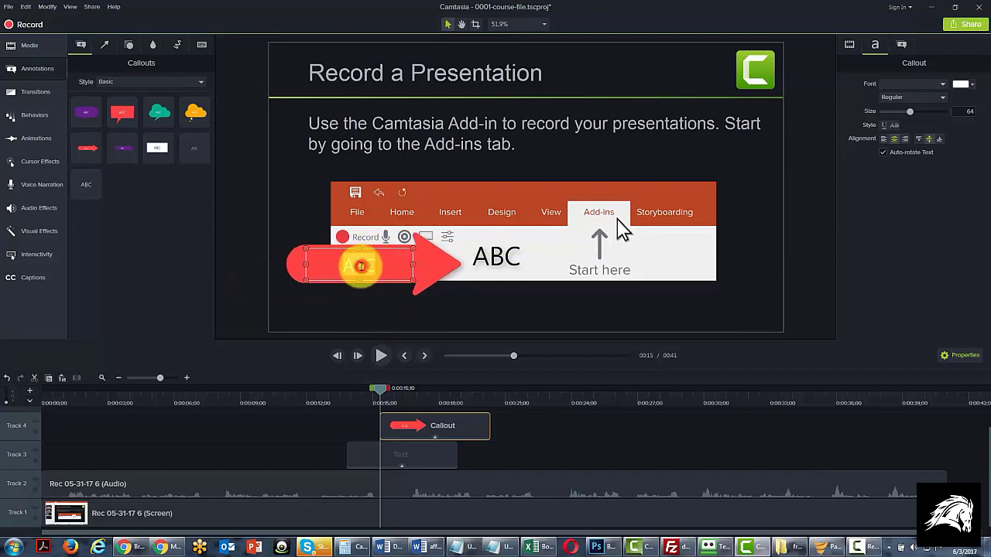
pyautogui.write('arrow')
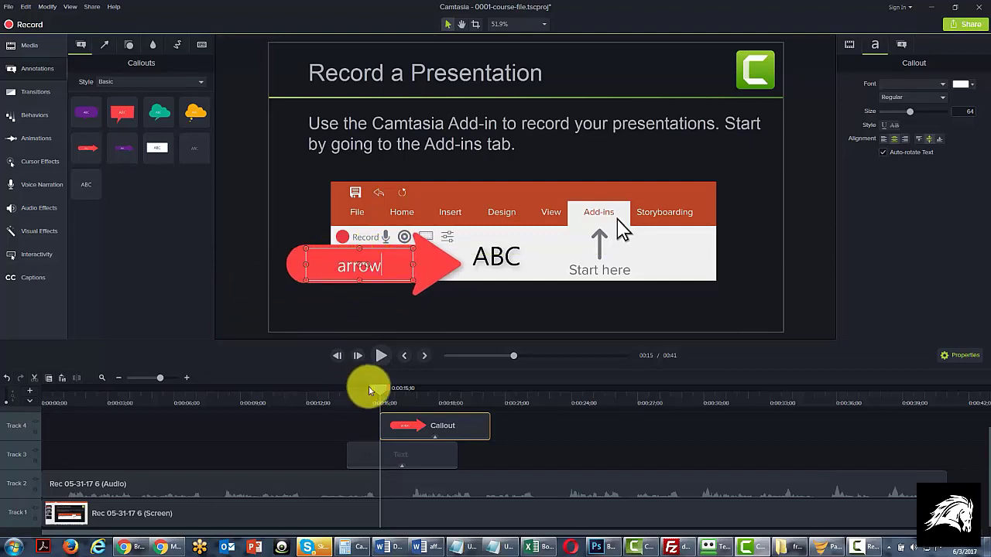
pyautogui.moveTo(378, 391); pyautogui.dragTo(301, 392)
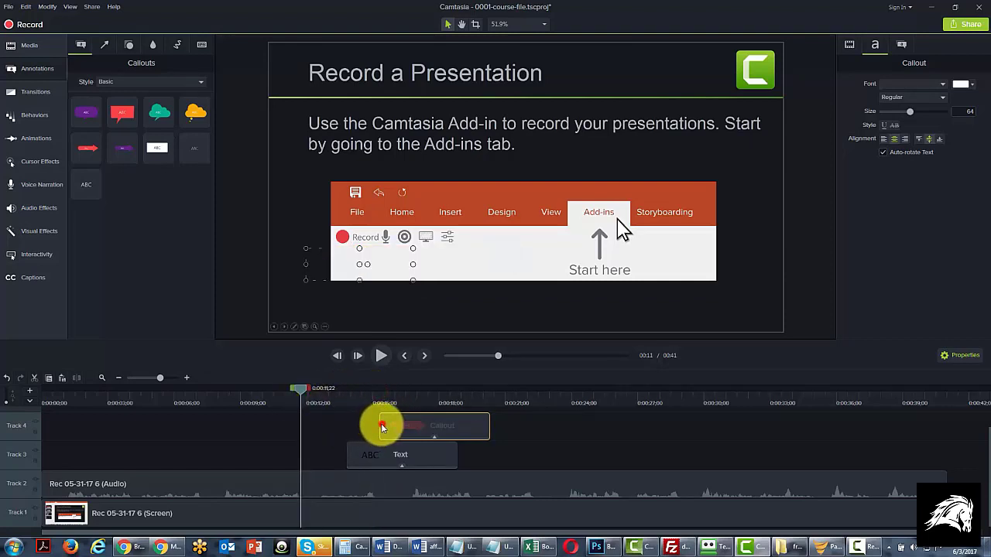
pyautogui.moveTo(381, 425); pyautogui.dragTo(281, 413)
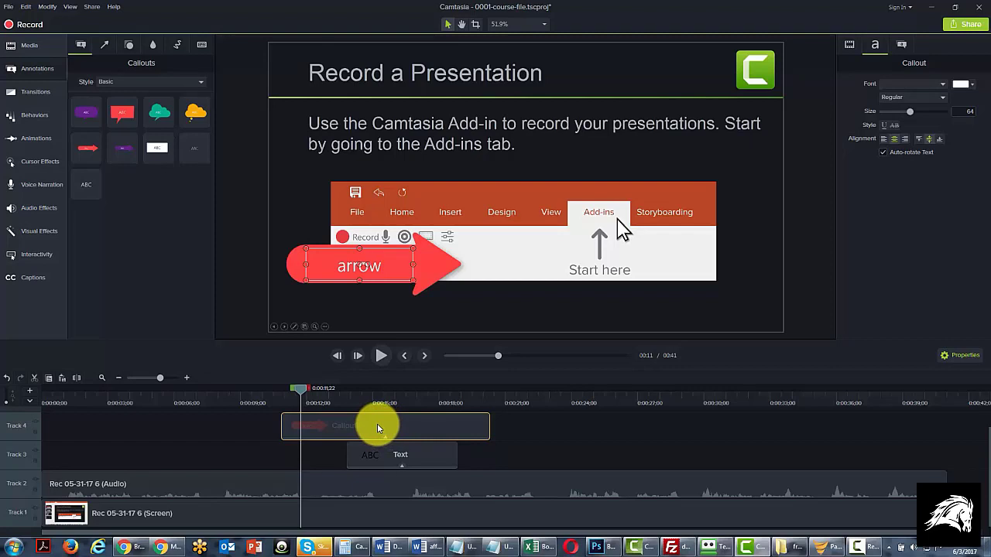
# Step: Add the Basic-style green arrow line at 0:00:11;22 on the slide's white panel and recolor it black
pyautogui.click(105, 48)
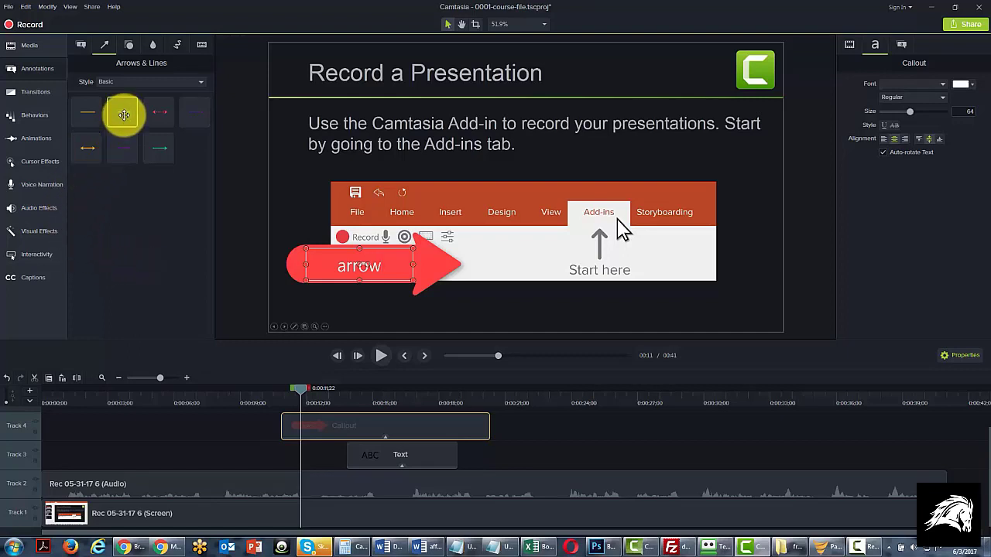
pyautogui.moveTo(124, 115); pyautogui.dragTo(520, 249)
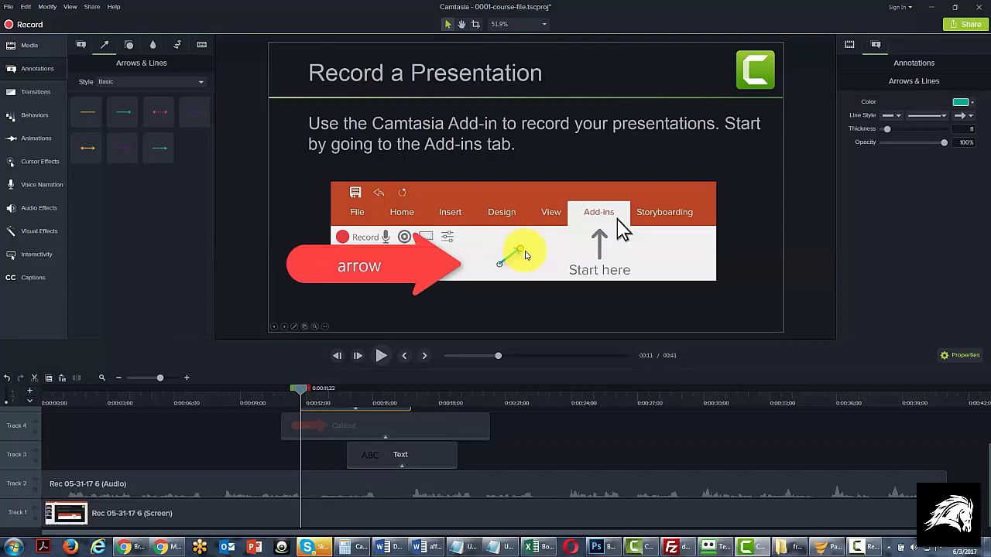
pyautogui.click(968, 104)
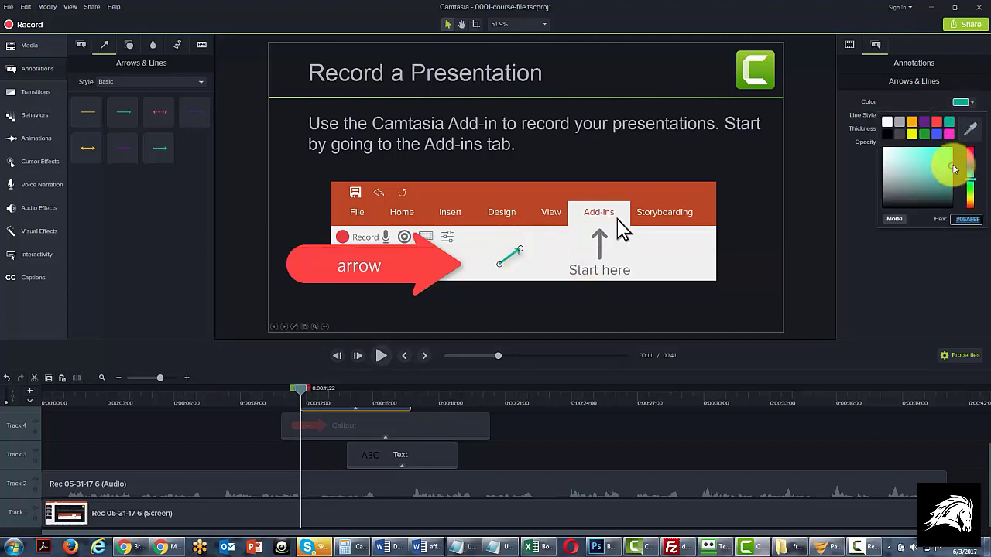
pyautogui.moveTo(952, 167); pyautogui.dragTo(953, 212)
pyautogui.click(935, 260)
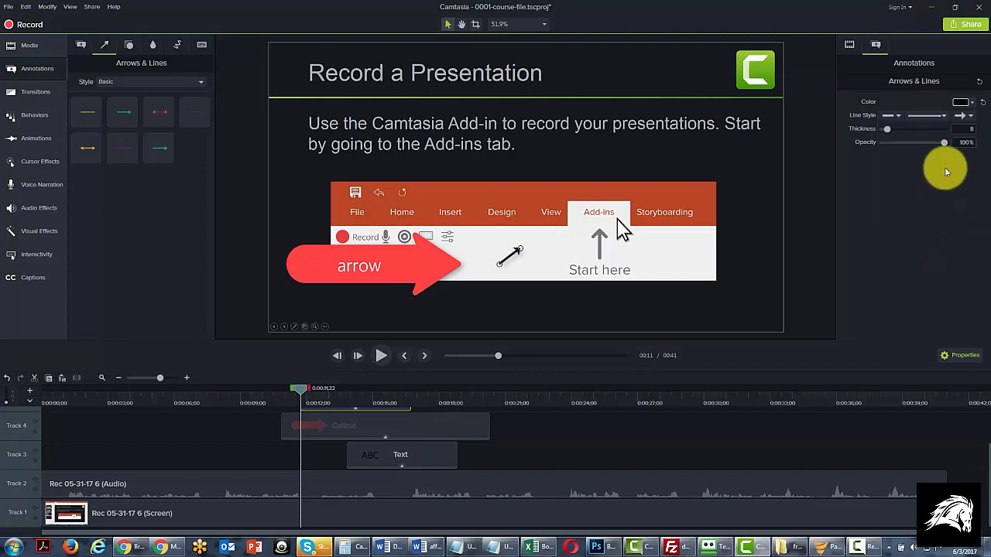
# Step: Increase the black arrow's line thickness to 19
pyautogui.click(901, 115)
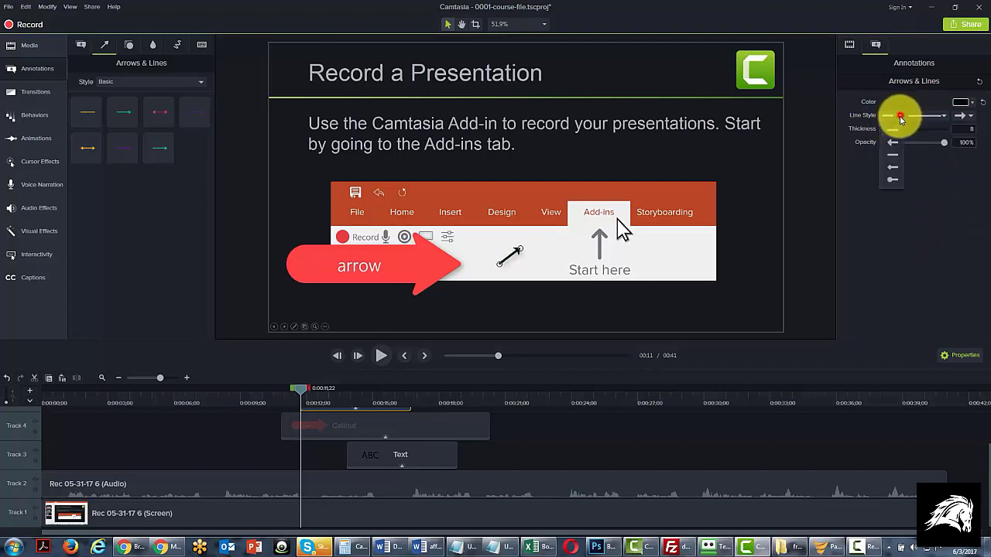
pyautogui.click(944, 130)
pyautogui.moveTo(887, 132)
pyautogui.mouseDown()
pyautogui.moveTo(917, 129)
pyautogui.moveTo(884, 132)
pyautogui.moveTo(894, 130)
pyautogui.mouseUp()
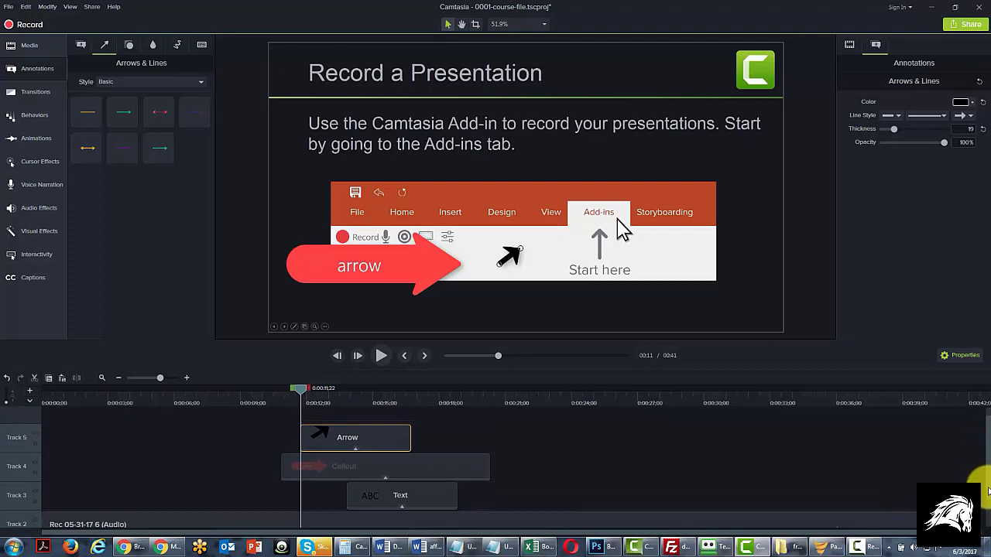
# Step: Rename tracks 5, 4 and 3 after their contents: the black arrow, the red arrow and the text
pyautogui.rightClick(17, 439)
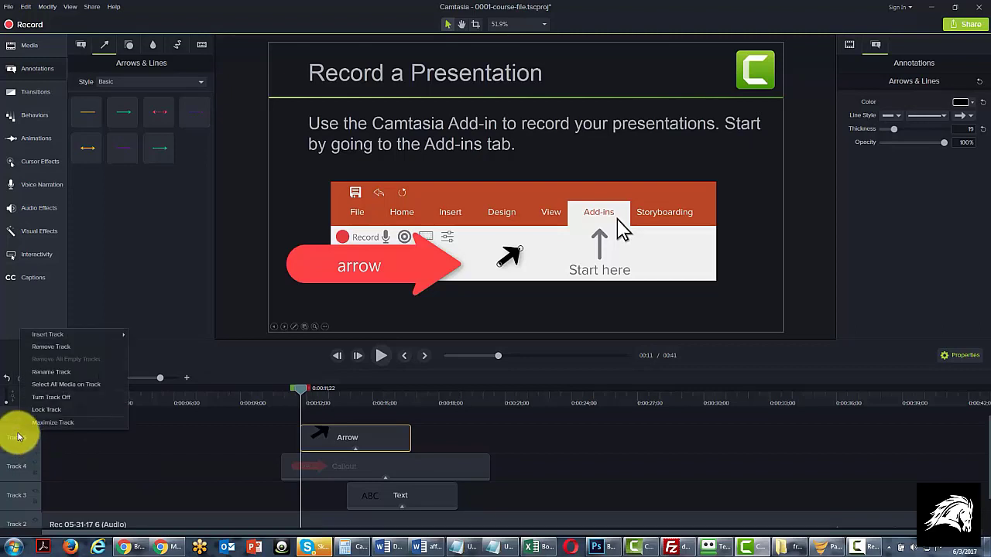
pyautogui.click(47, 371)
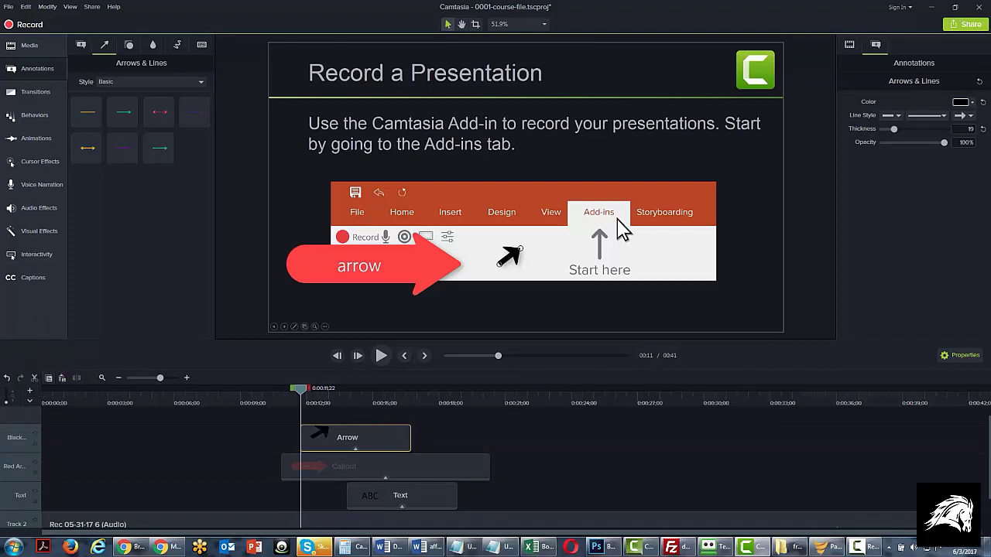
# Step: Examine the arrow and line presets offered in the Bold, Urban and Abstract styles
pyautogui.click(201, 82)
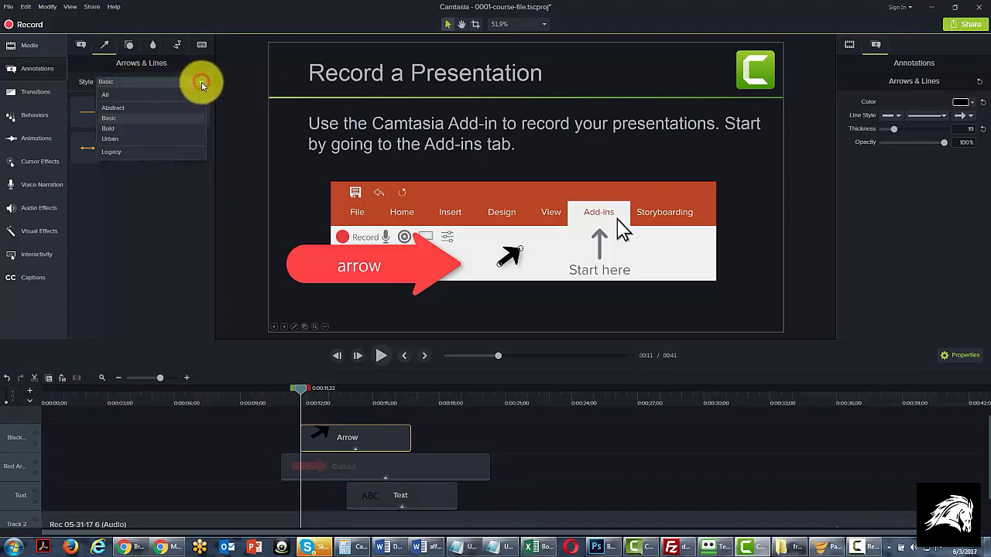
pyautogui.click(180, 131)
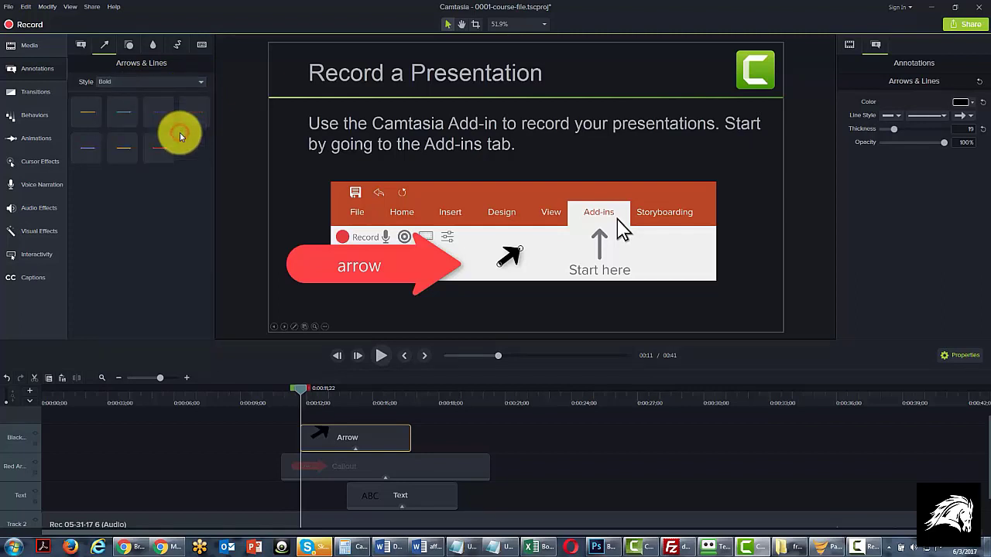
pyautogui.click(326, 444)
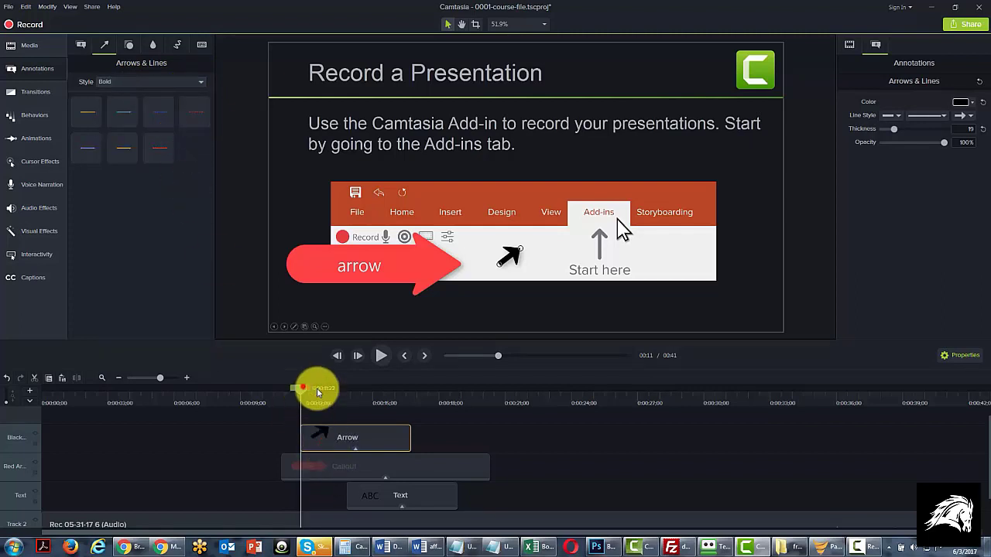
pyautogui.click(317, 388)
pyautogui.click(320, 433)
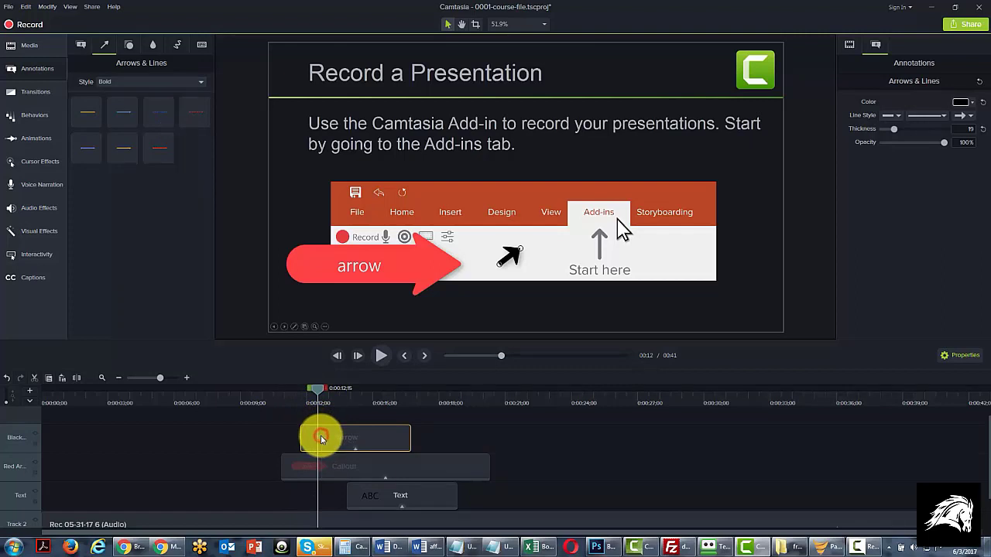
pyautogui.click(313, 390)
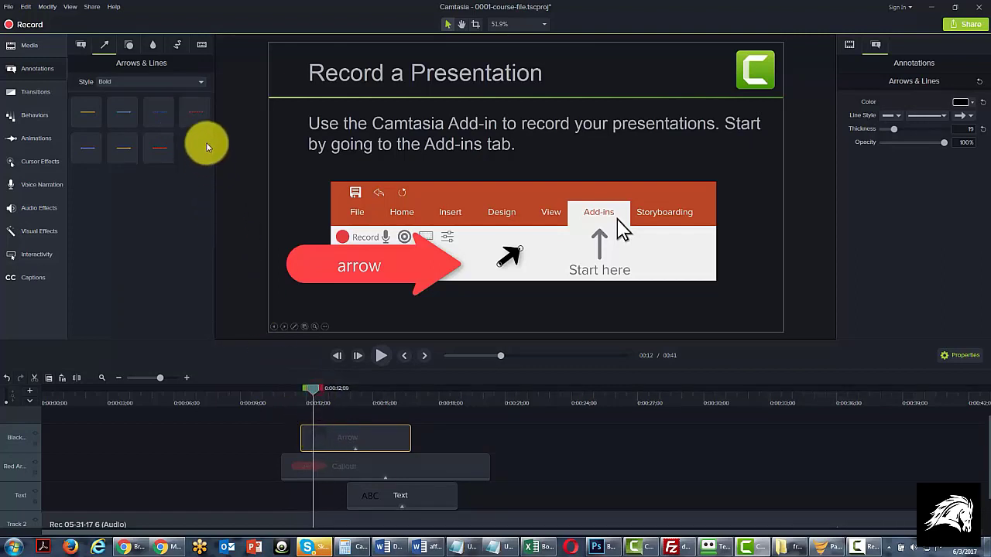
pyautogui.click(199, 82)
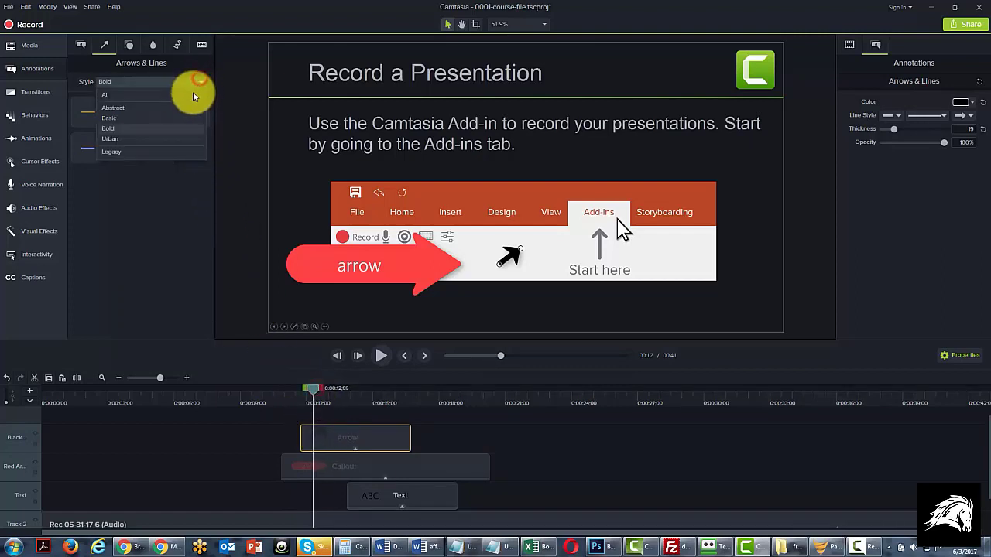
pyautogui.click(175, 138)
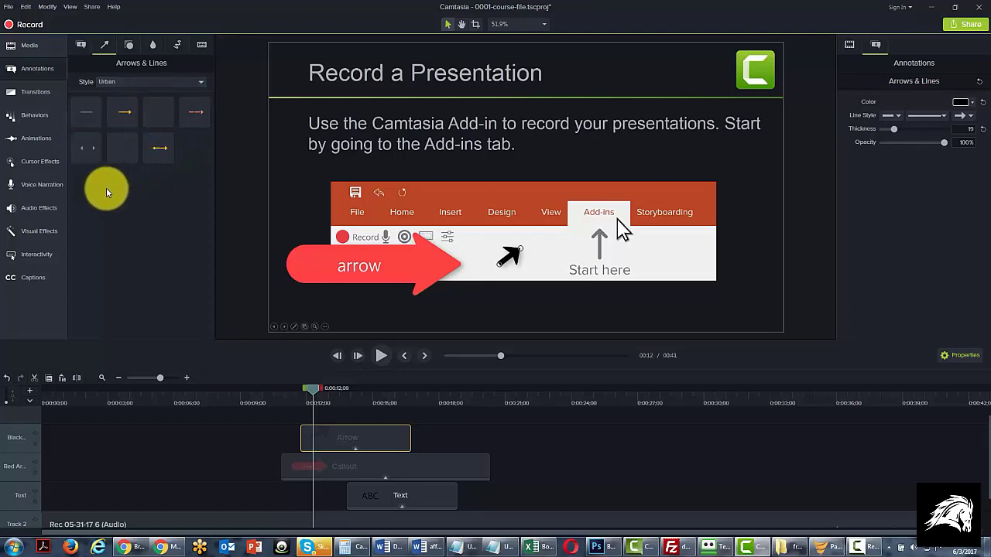
pyautogui.click(191, 85)
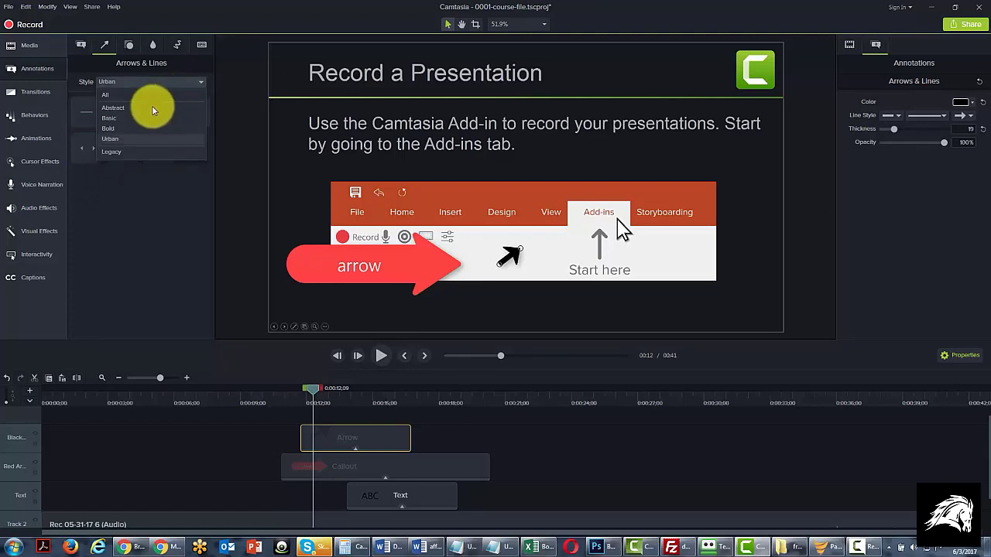
pyautogui.click(115, 107)
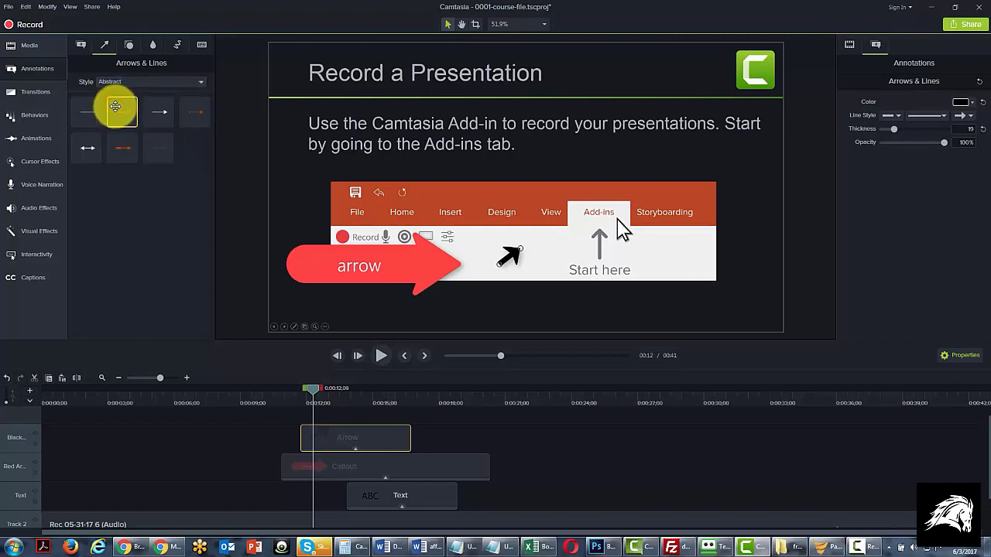
# Step: Add the Abstract-style orange octagon shape at 0:00:23;13 and resize it to a small shape in the slide's bottom-right corner
pyautogui.click(129, 48)
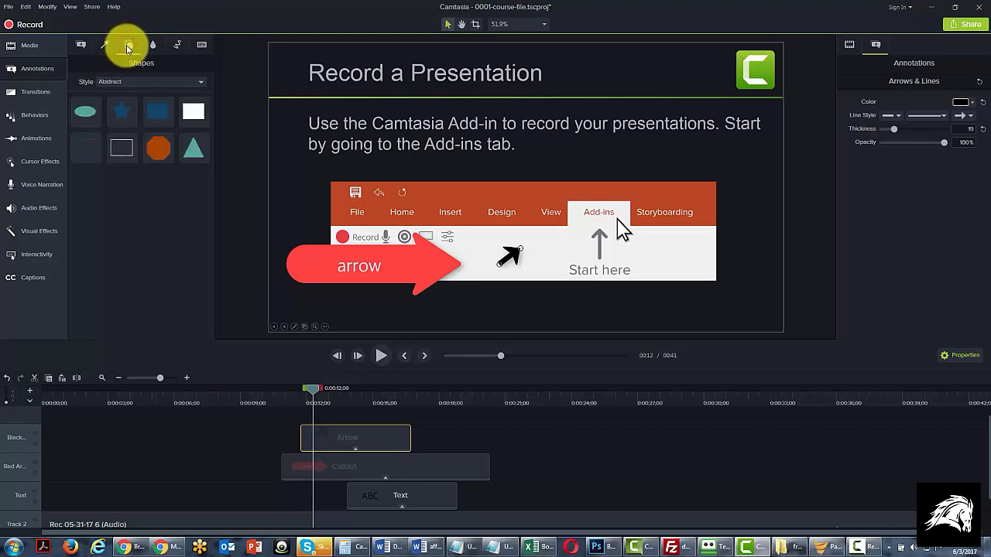
pyautogui.moveTo(314, 387); pyautogui.dragTo(558, 385)
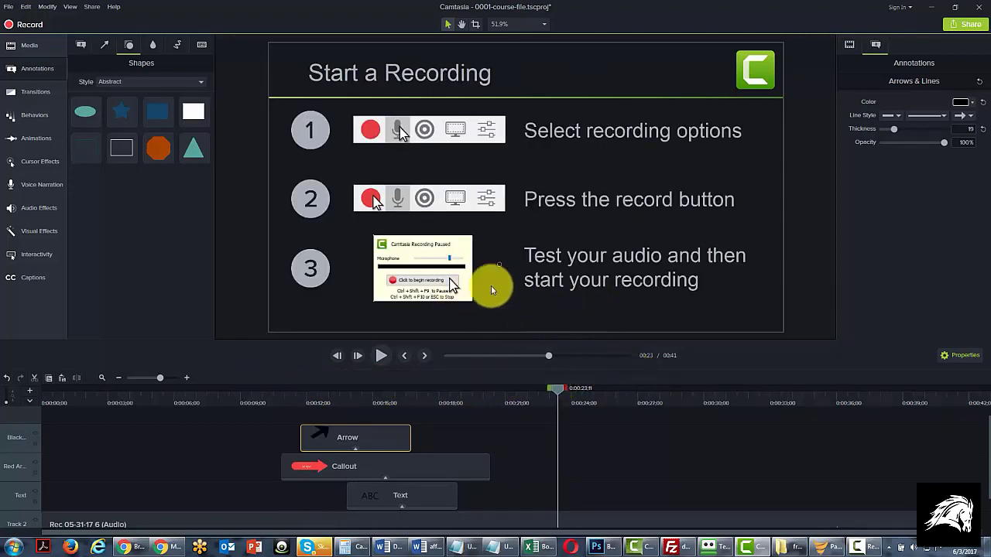
pyautogui.click(557, 388)
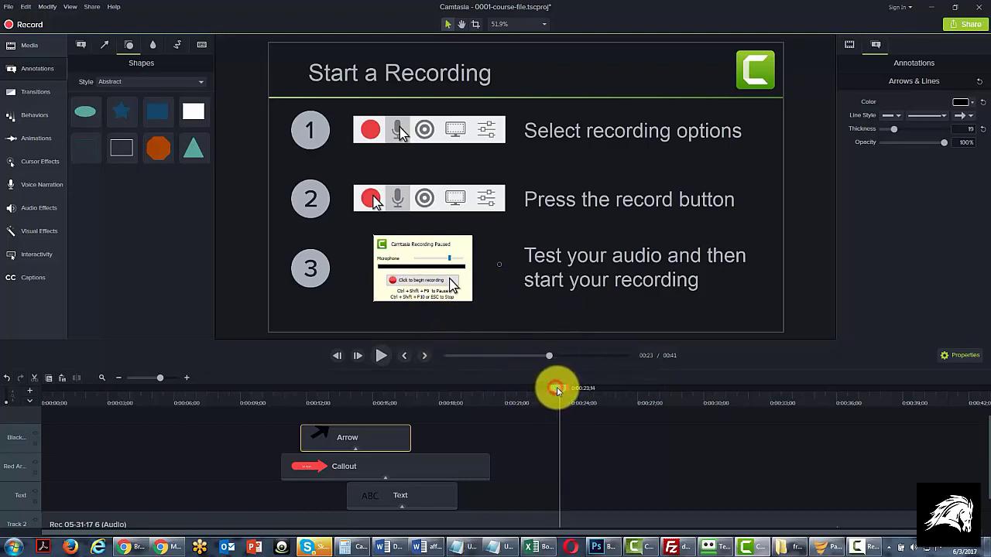
pyautogui.moveTo(558, 391); pyautogui.dragTo(557, 392)
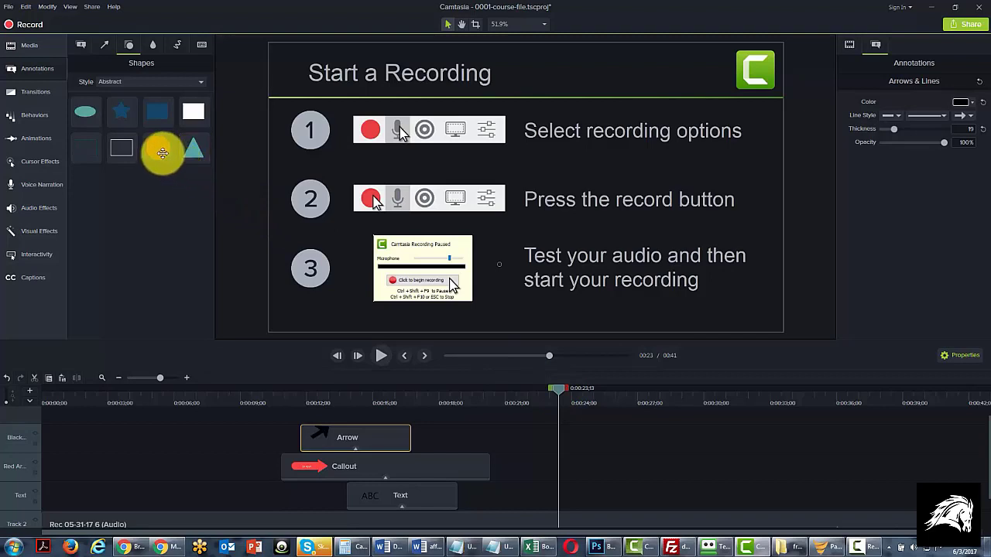
pyautogui.moveTo(150, 148); pyautogui.dragTo(558, 303)
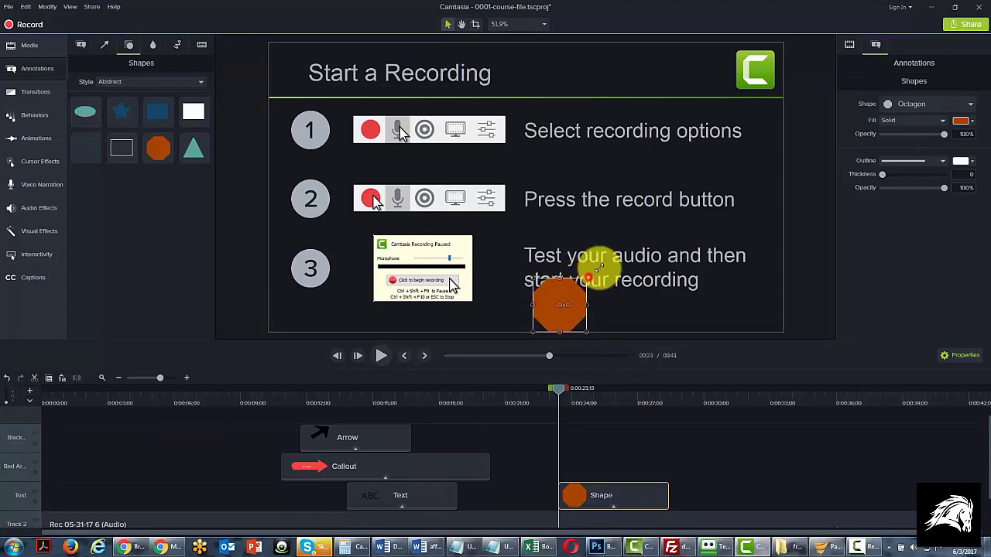
pyautogui.moveTo(596, 267); pyautogui.dragTo(731, 203)
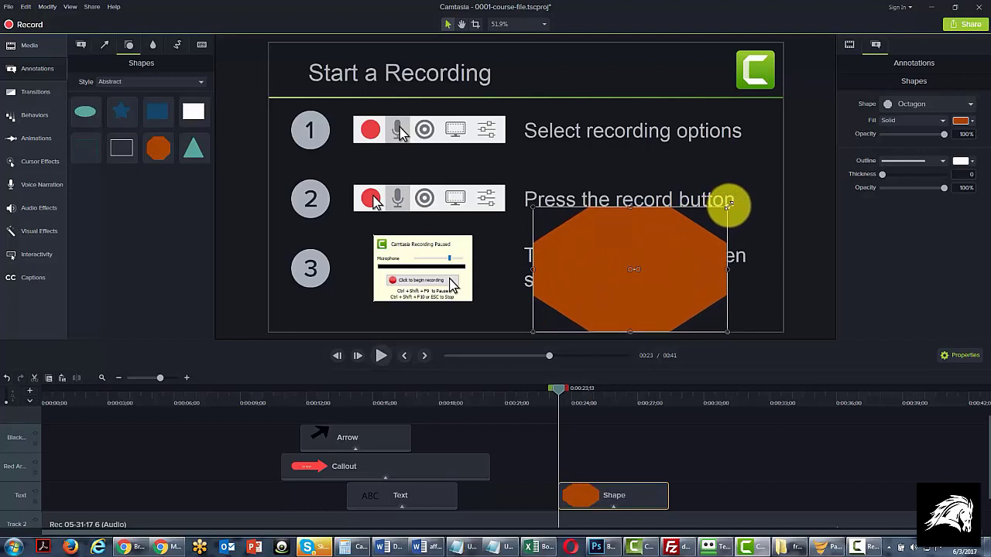
pyautogui.moveTo(728, 203); pyautogui.dragTo(765, 287)
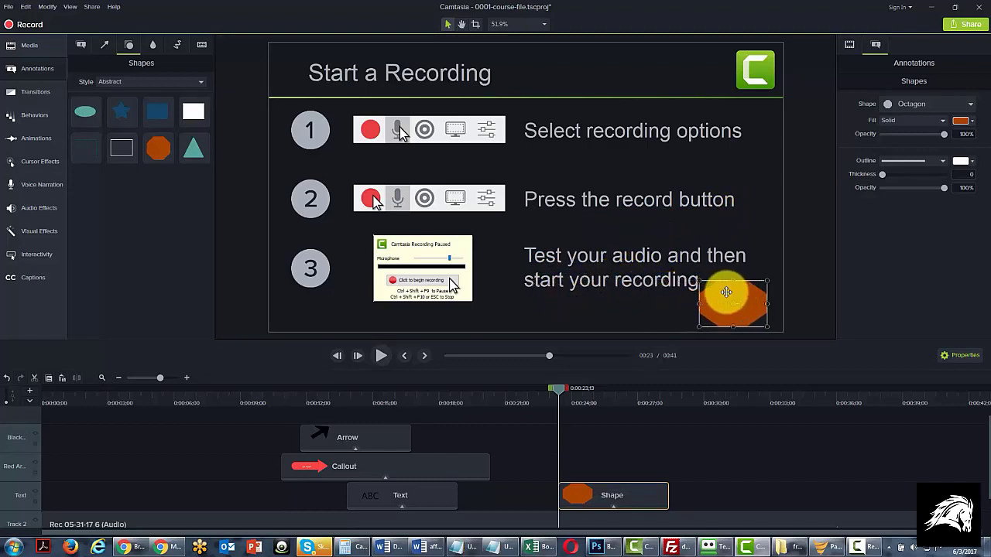
# Step: Add a Blur covering the slide text "Select recording options" and extend its clip to about 0:00:34
pyautogui.click(154, 44)
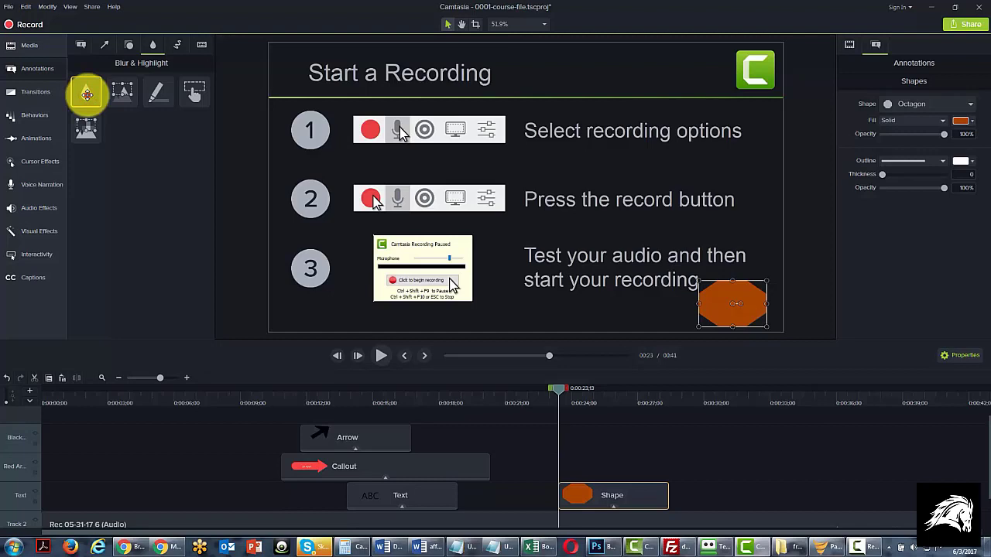
pyautogui.moveTo(87, 93)
pyautogui.mouseDown()
pyautogui.moveTo(342, 122)
pyautogui.moveTo(580, 132)
pyautogui.mouseUp()
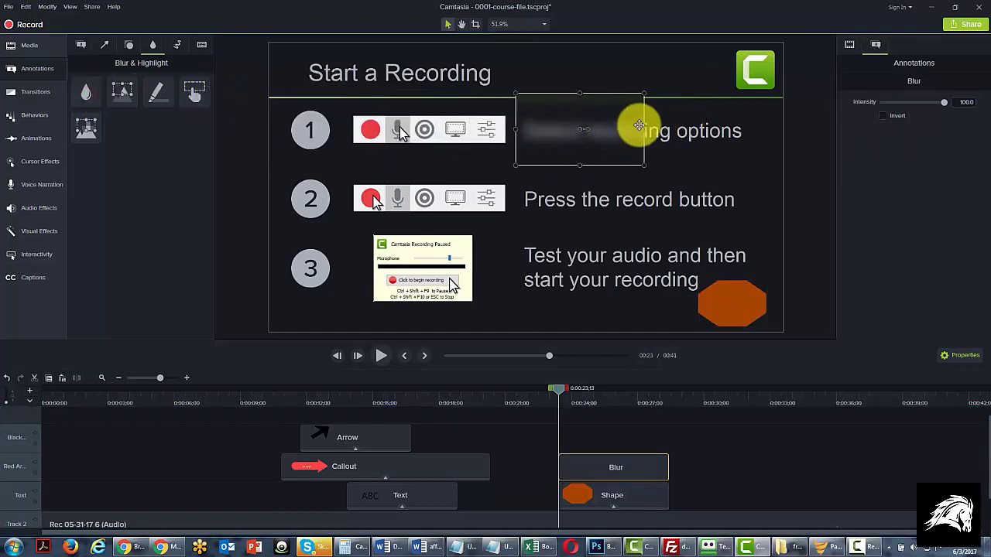
pyautogui.moveTo(644, 129); pyautogui.dragTo(760, 132)
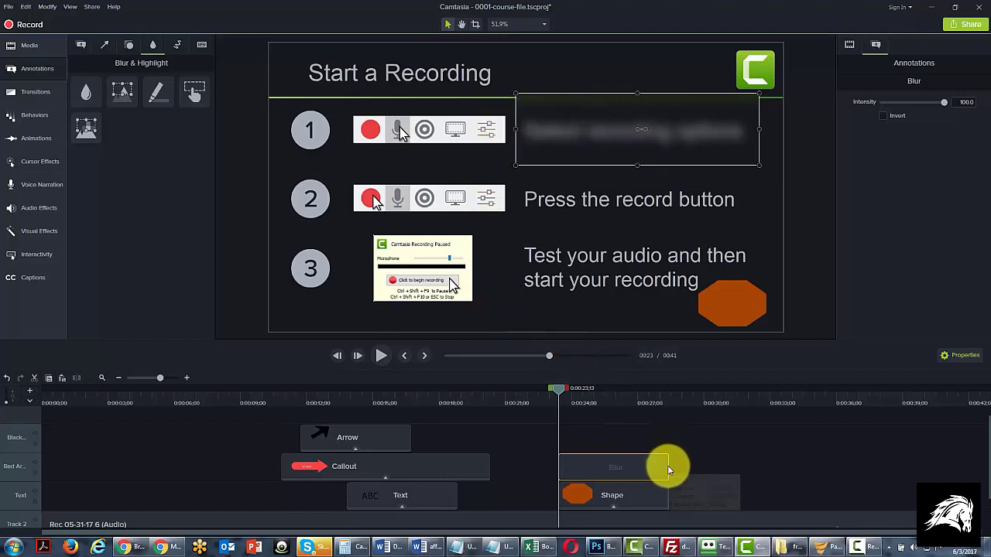
pyautogui.moveTo(669, 467); pyautogui.dragTo(801, 469)
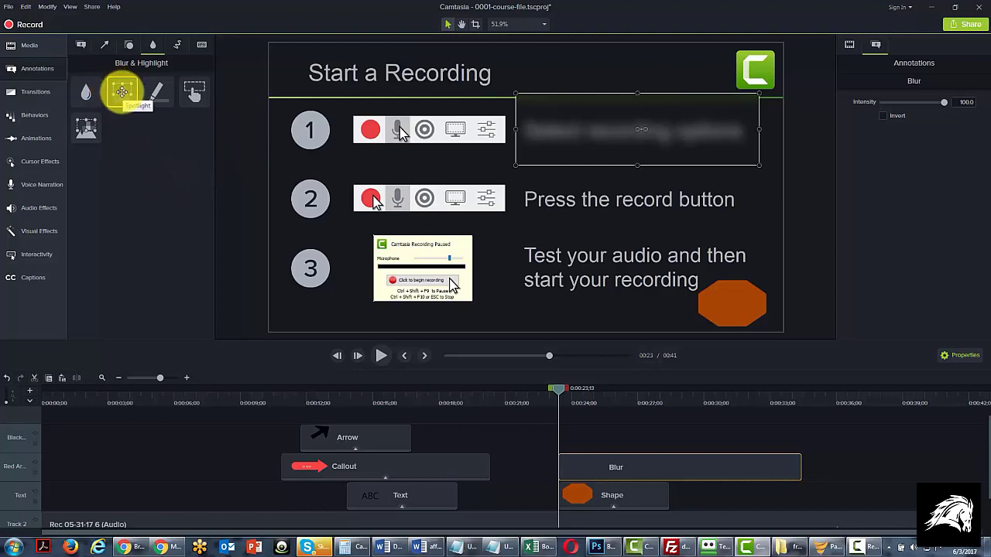
# Step: Try a Spotlight widened over the slide text "Press the record button" and delete it
pyautogui.click(121, 91)
pyautogui.moveTo(121, 91)
pyautogui.mouseDown()
pyautogui.moveTo(254, 144)
pyautogui.moveTo(475, 192)
pyautogui.moveTo(582, 200)
pyautogui.mouseUp()
pyautogui.moveTo(649, 207); pyautogui.dragTo(754, 201)
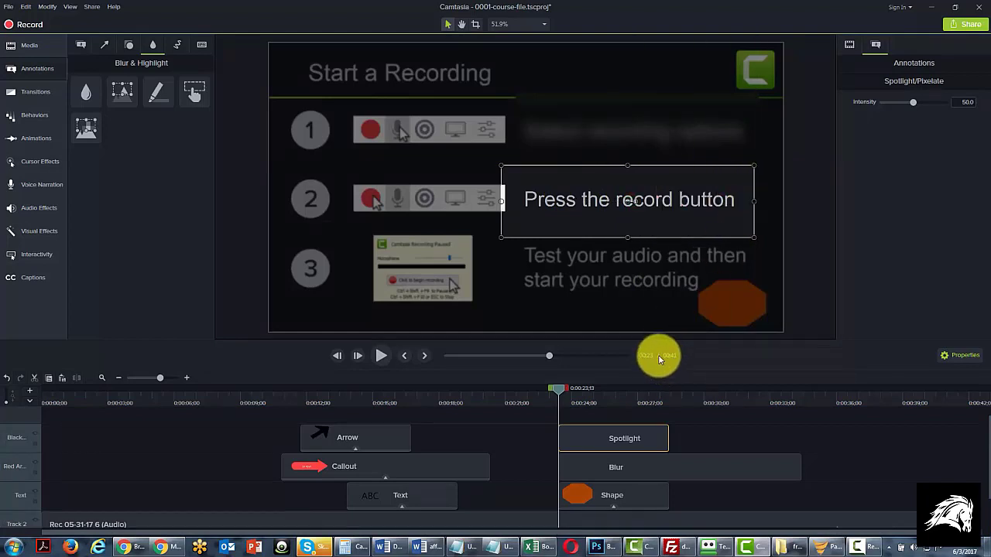
pyautogui.click(576, 442)
pyautogui.press('Delete')
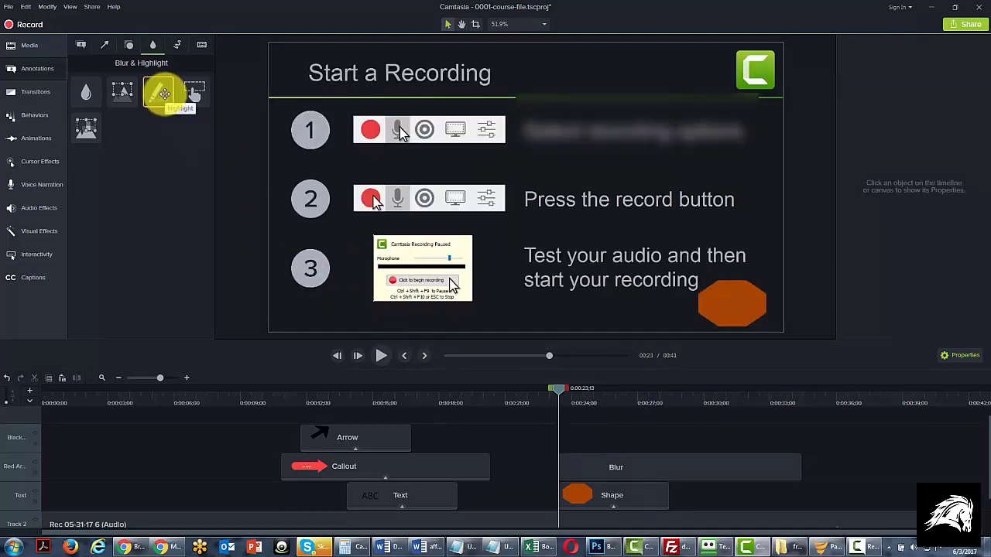
# Step: Try a yellow Highlight stretched across the slide text "Press the record button" and delete it
pyautogui.moveTo(164, 94)
pyautogui.mouseDown()
pyautogui.moveTo(211, 123)
pyautogui.moveTo(310, 128)
pyautogui.moveTo(546, 206)
pyautogui.moveTo(582, 205)
pyautogui.mouseUp()
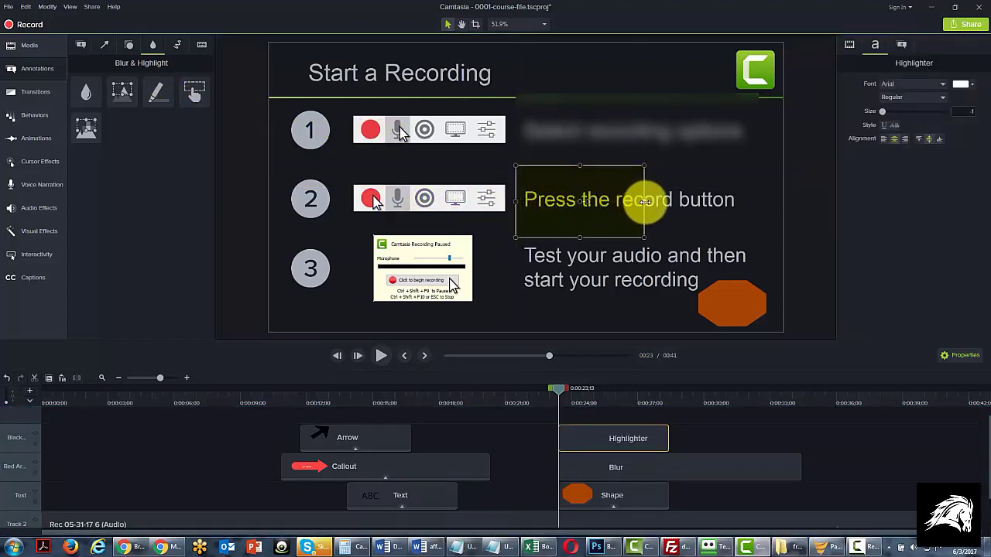
pyautogui.moveTo(643, 203); pyautogui.dragTo(745, 202)
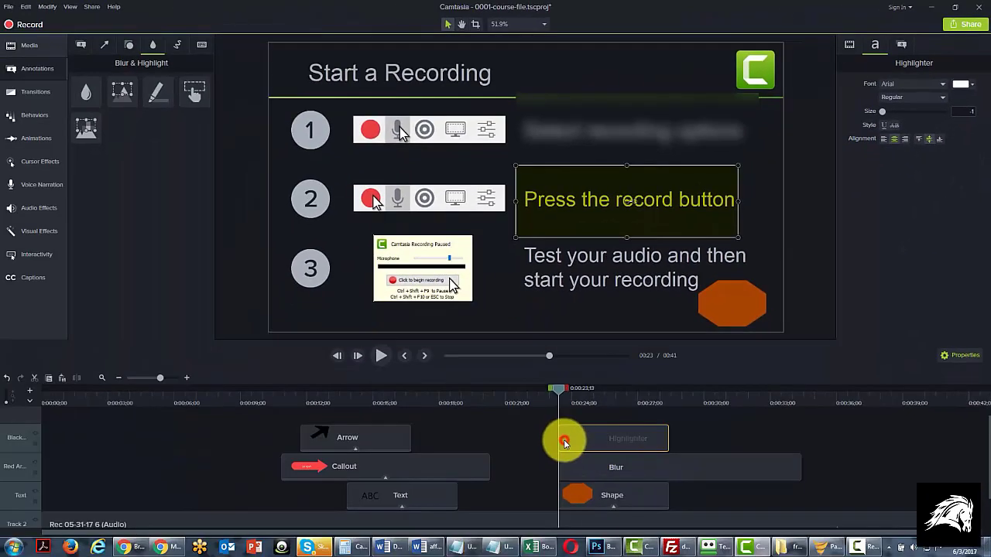
pyautogui.press('Delete')
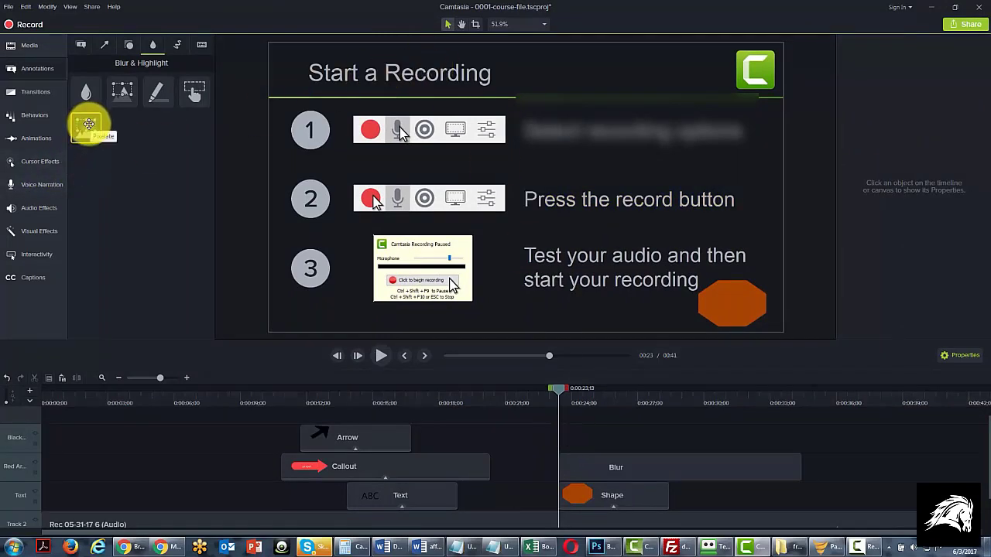
# Step: Add a Pixelate effect covering "Press the record button", set its intensity to 76.7 and extend its clip to about 5;10
pyautogui.moveTo(88, 124); pyautogui.dragTo(582, 205)
pyautogui.moveTo(643, 202); pyautogui.dragTo(746, 200)
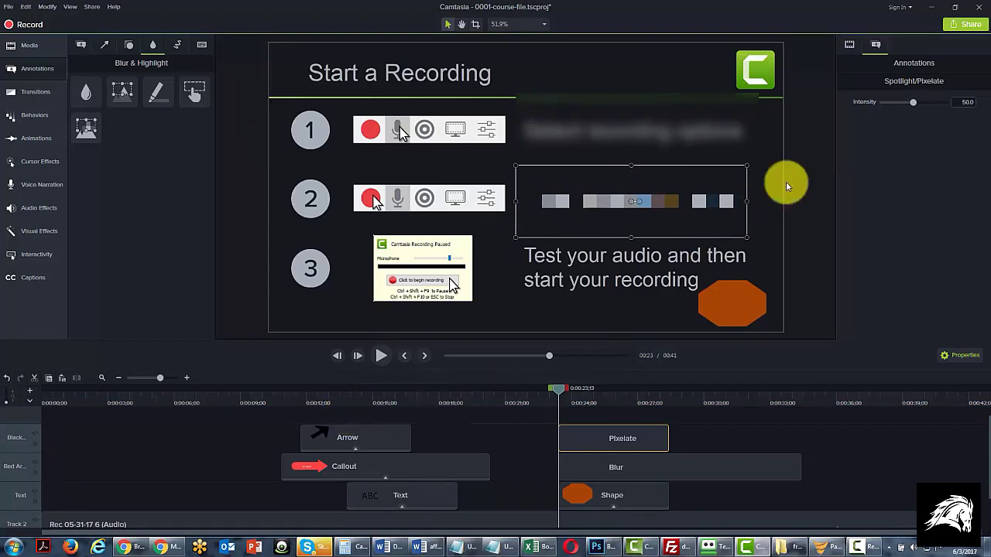
pyautogui.moveTo(914, 102)
pyautogui.mouseDown()
pyautogui.moveTo(889, 102)
pyautogui.moveTo(930, 101)
pyautogui.mouseUp()
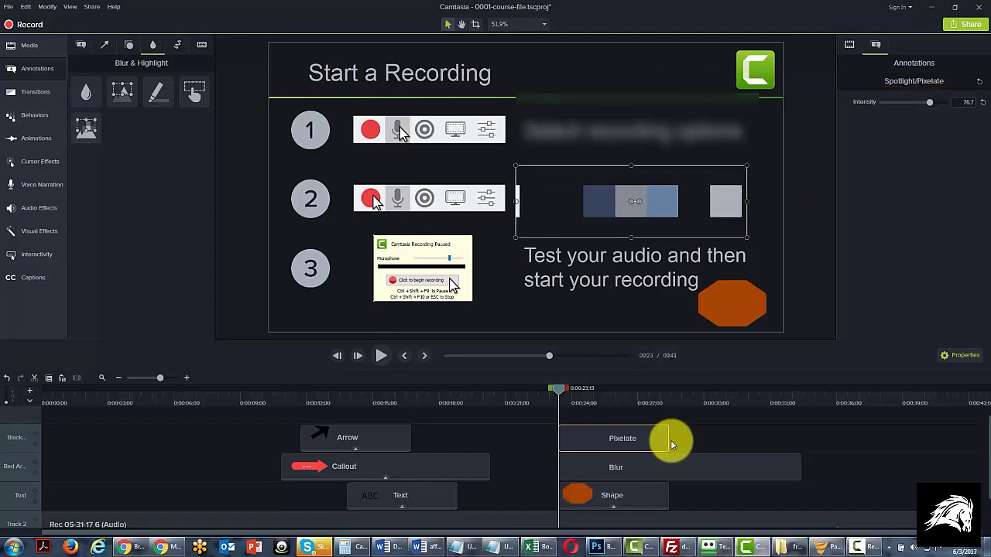
pyautogui.moveTo(670, 440)
pyautogui.mouseDown()
pyautogui.moveTo(764, 438)
pyautogui.moveTo(678, 443)
pyautogui.mouseUp()
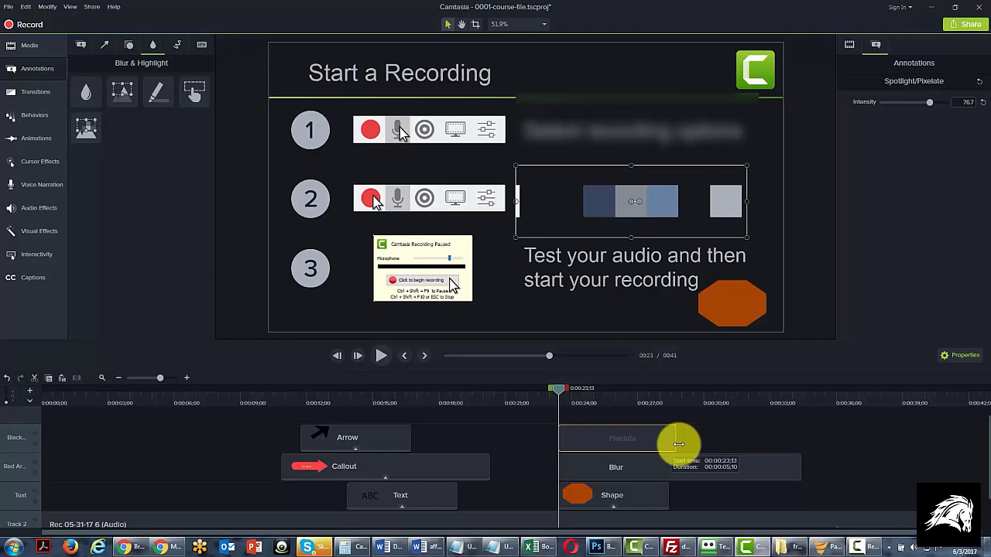
pyautogui.moveTo(678, 445); pyautogui.dragTo(678, 445)
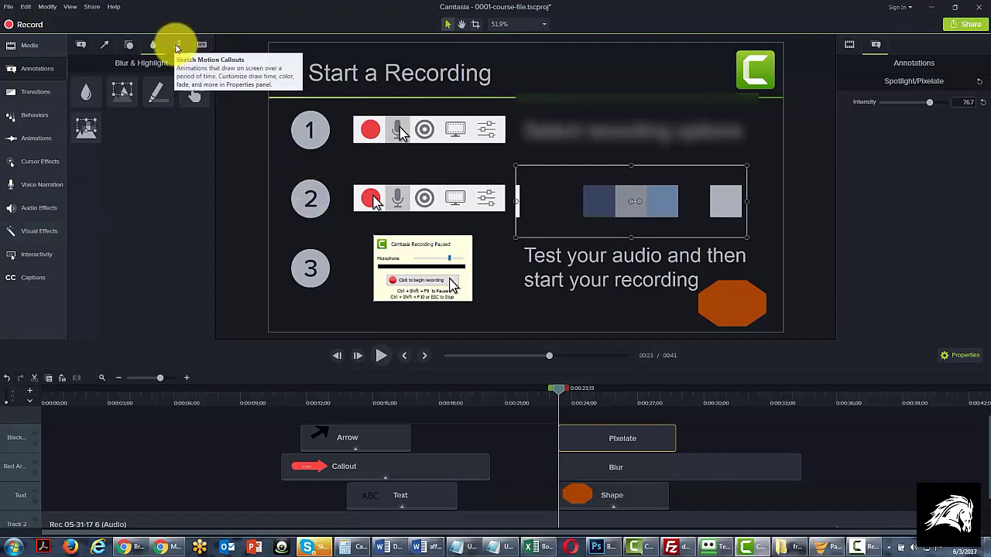
# Step: Move the playhead to 0:00:31;11 and shorten the Blur clip to end together with the Pixelate clip
pyautogui.click(178, 46)
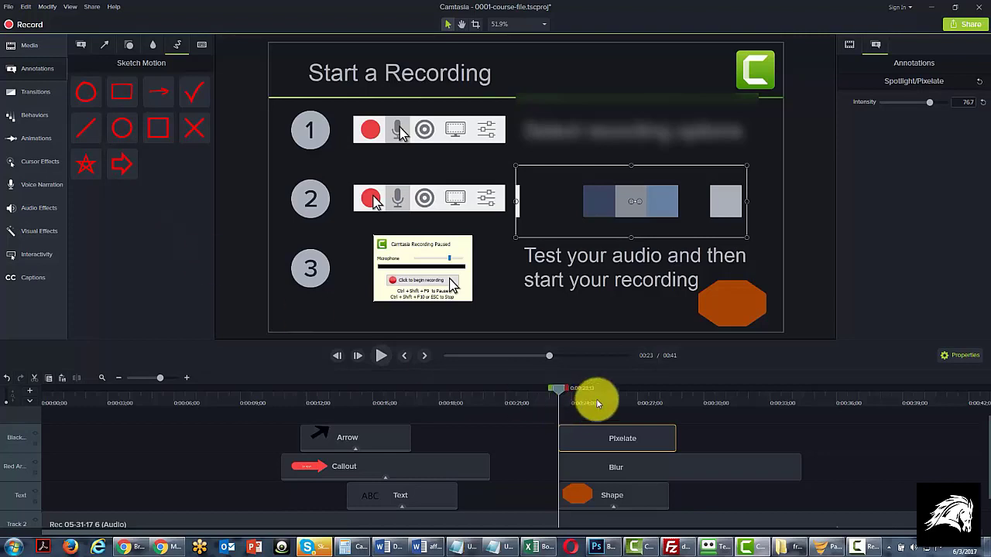
pyautogui.moveTo(589, 388); pyautogui.dragTo(734, 390)
pyautogui.click(668, 470)
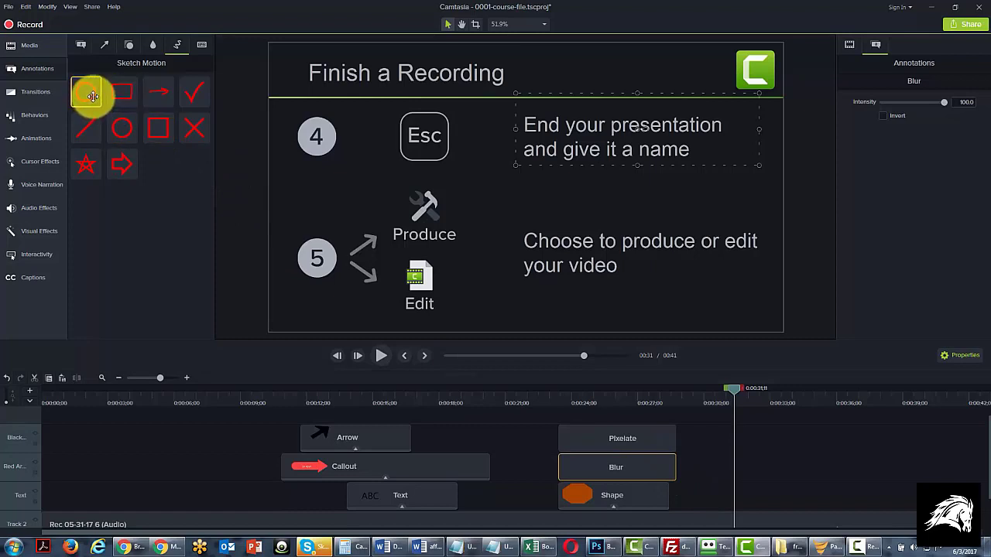
# Step: Add the first Sketch Motion circle at 0:00:31;11 and stretch it into an oval enclosing "Choose to produce or edit your video"
pyautogui.moveTo(93, 95)
pyautogui.mouseDown()
pyautogui.moveTo(243, 122)
pyautogui.moveTo(457, 209)
pyautogui.moveTo(570, 232)
pyautogui.moveTo(577, 243)
pyautogui.mouseUp()
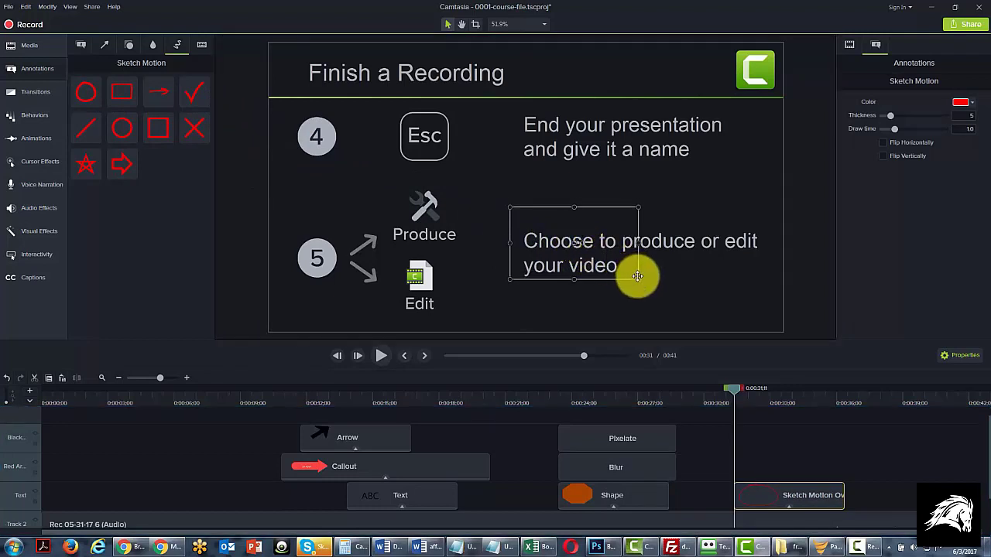
pyautogui.moveTo(639, 279); pyautogui.dragTo(767, 302)
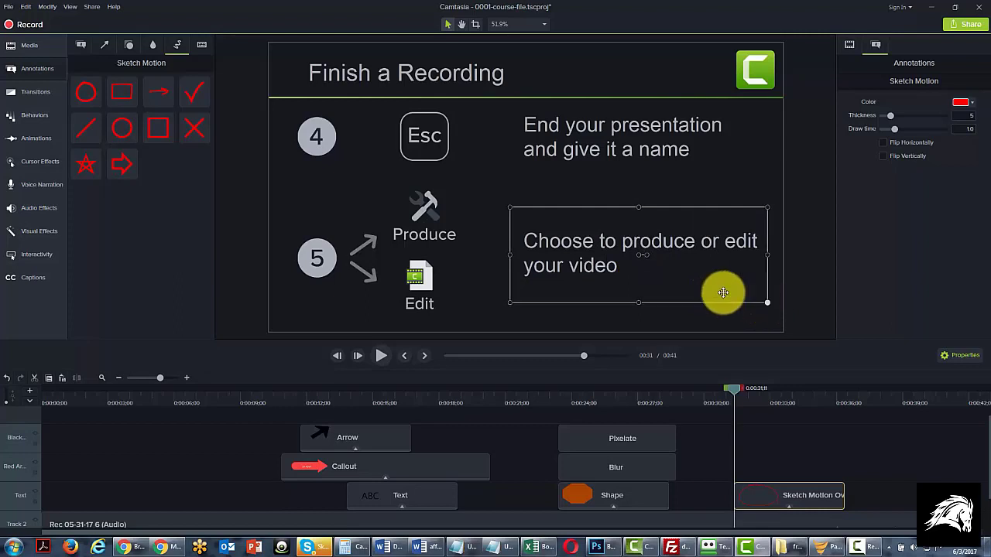
pyautogui.moveTo(736, 388); pyautogui.dragTo(753, 391)
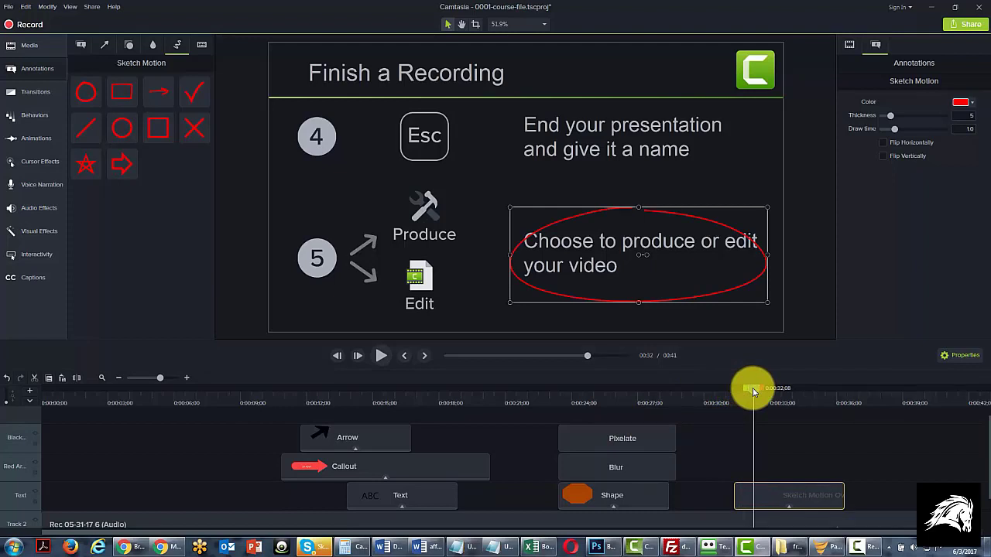
pyautogui.moveTo(753, 391); pyautogui.dragTo(752, 390)
pyautogui.moveTo(510, 259); pyautogui.dragTo(485, 250)
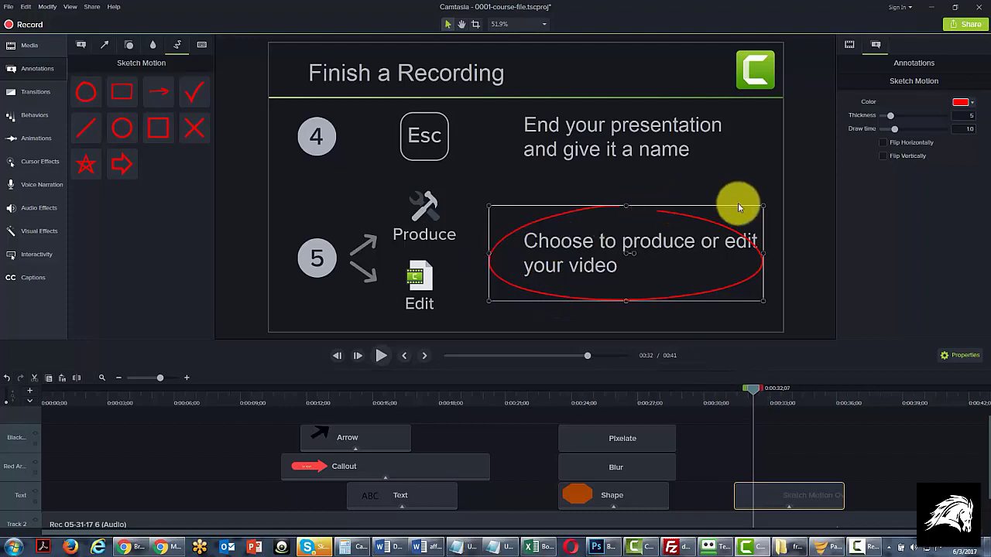
pyautogui.moveTo(764, 253); pyautogui.dragTo(788, 252)
pyautogui.moveTo(637, 205); pyautogui.dragTo(636, 196)
pyautogui.moveTo(638, 302); pyautogui.dragTo(638, 304)
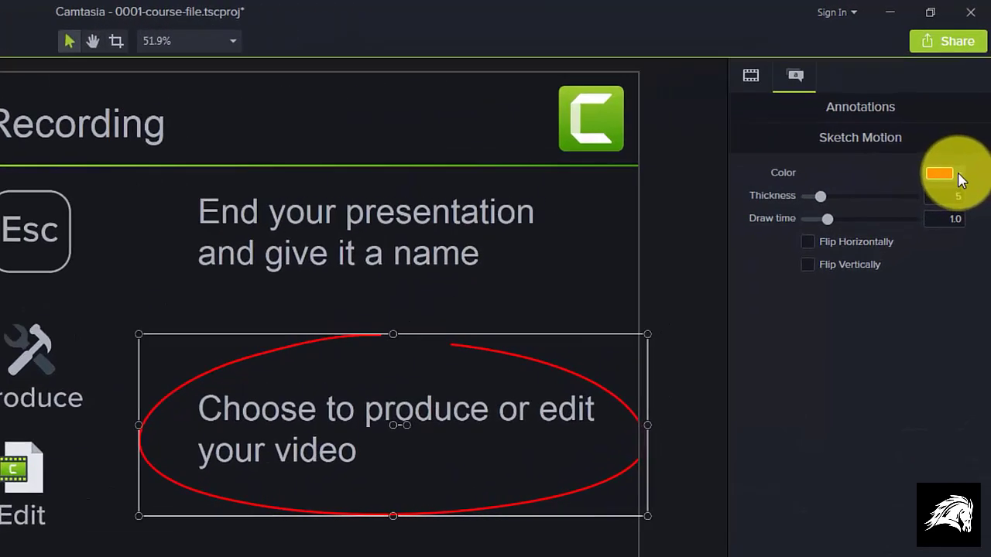
# Step: Pick a bright red for the sketched oval and set its thickness to 11 and draw time to 2.4
pyautogui.click(964, 102)
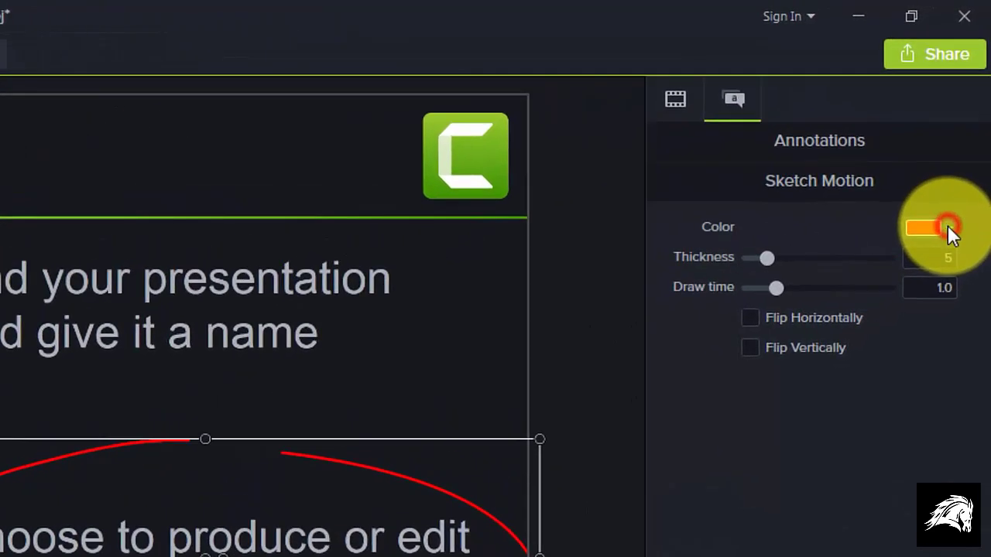
pyautogui.click(901, 329)
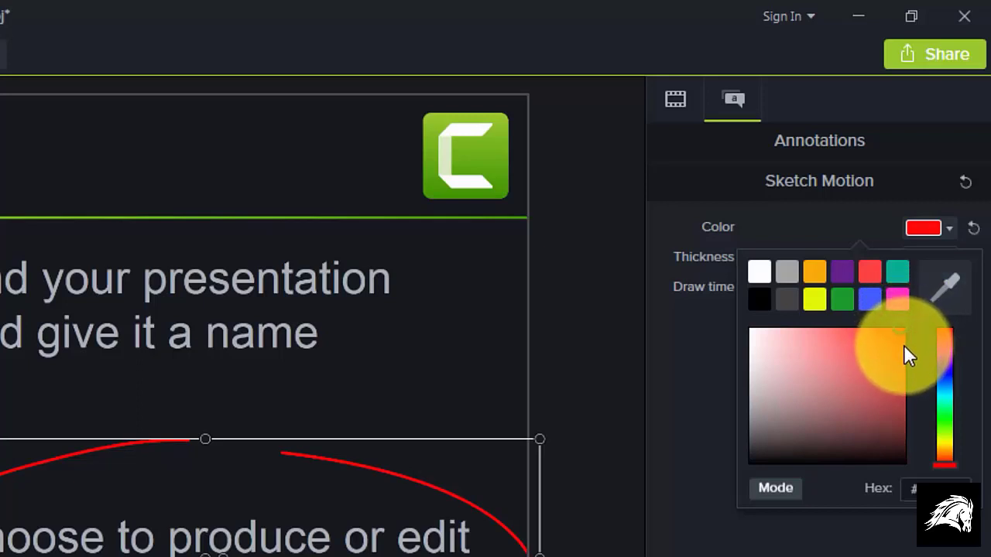
pyautogui.click(704, 261)
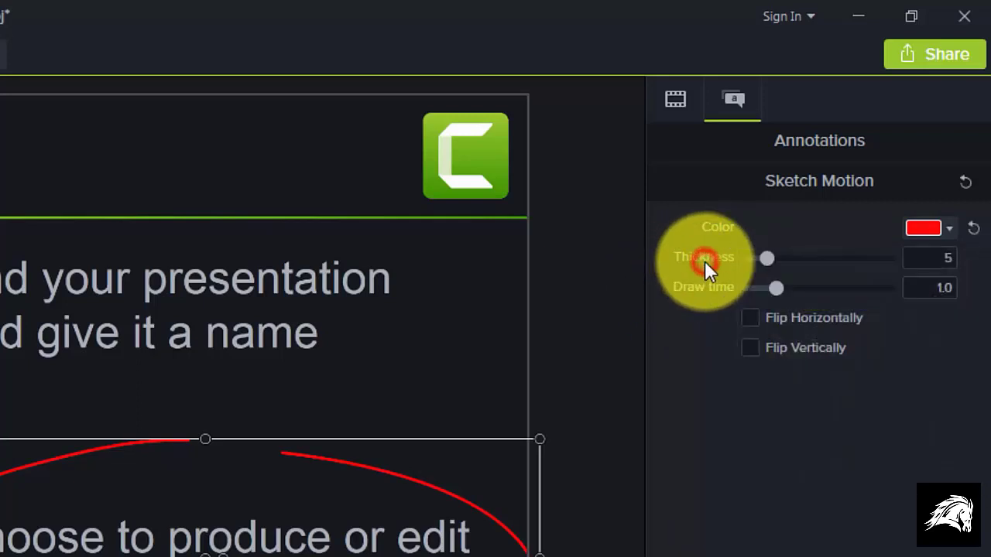
pyautogui.moveTo(766, 257); pyautogui.dragTo(845, 226)
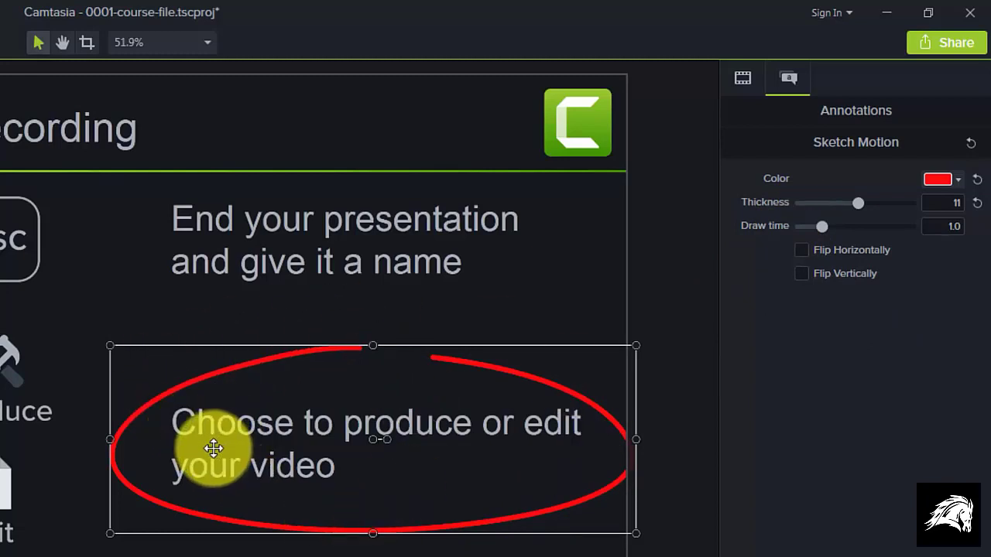
pyautogui.moveTo(826, 223); pyautogui.dragTo(856, 220)
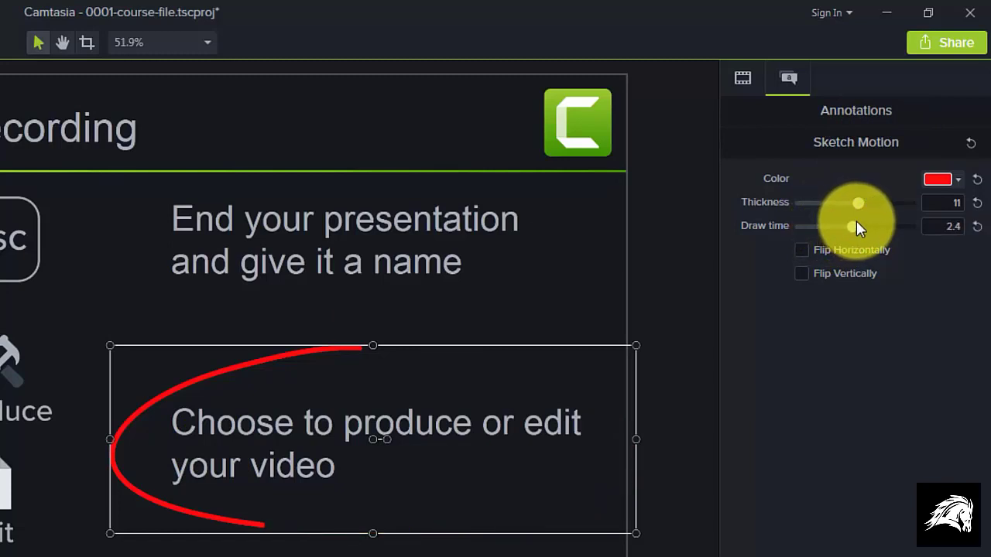
# Step: Try the horizontal and vertical flips on the sketched oval, turning each one off again
pyautogui.click(804, 250)
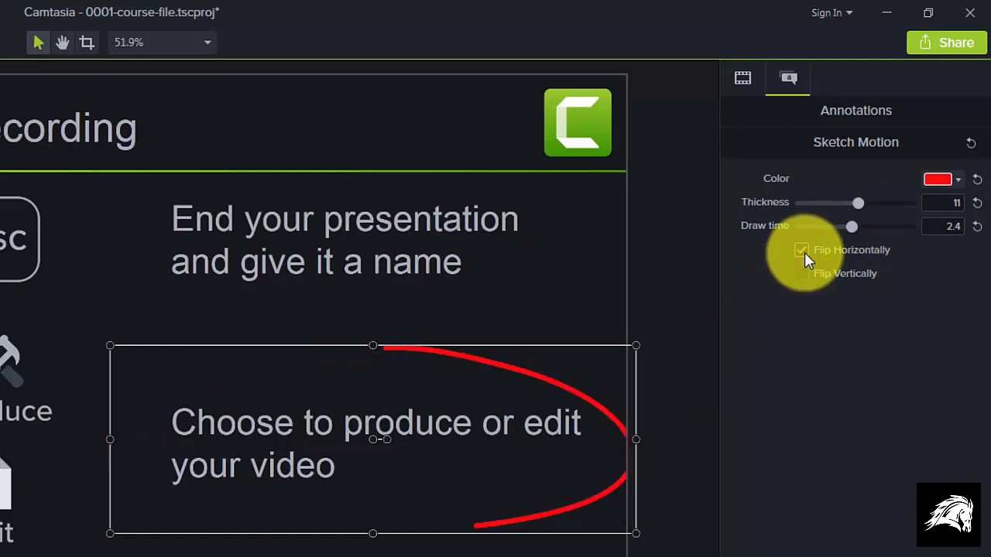
pyautogui.click(804, 250)
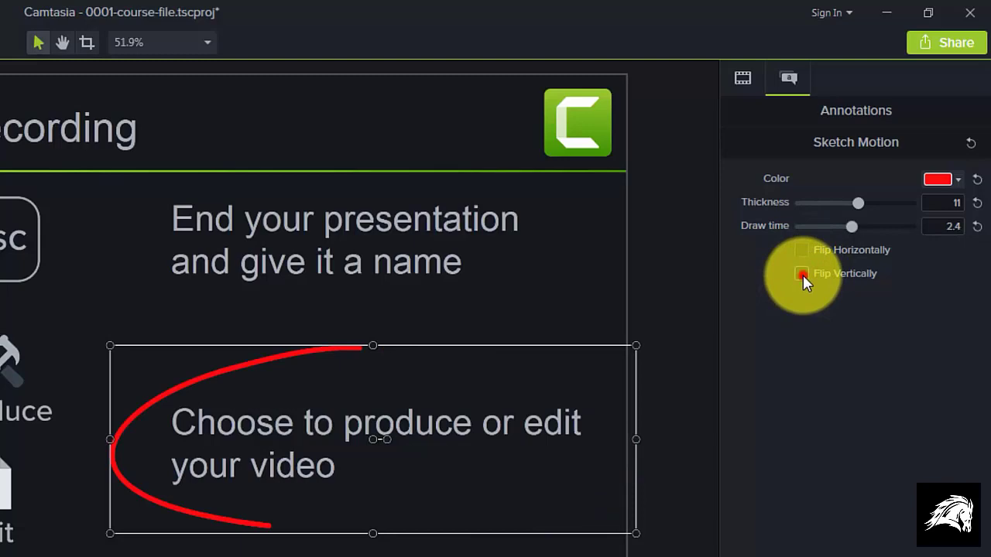
pyautogui.click(803, 275)
pyautogui.click(803, 275)
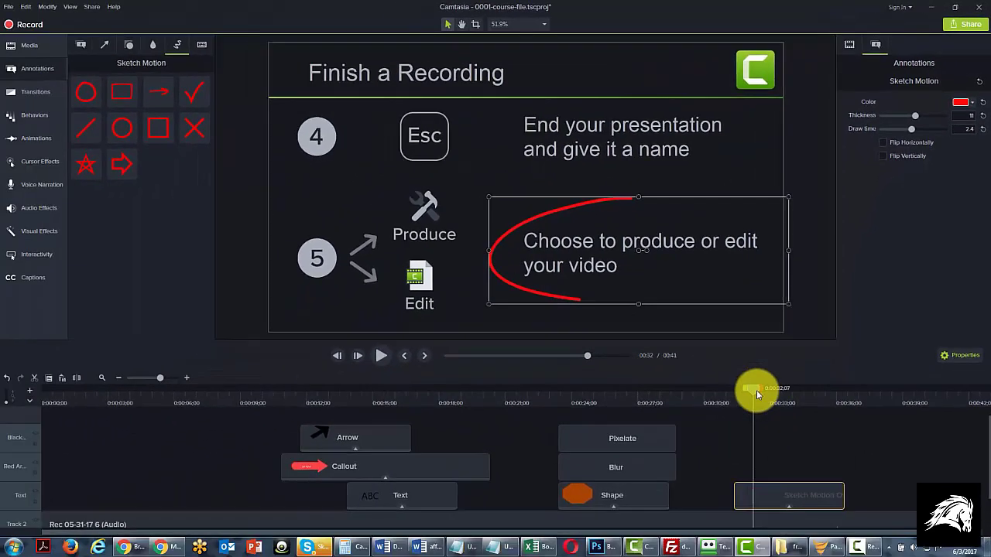
# Step: Preview the sketched oval's drawing animation from 0:00:31;06 and slightly extend the end of its Sketch Motion clip
pyautogui.moveTo(756, 393); pyautogui.dragTo(738, 391)
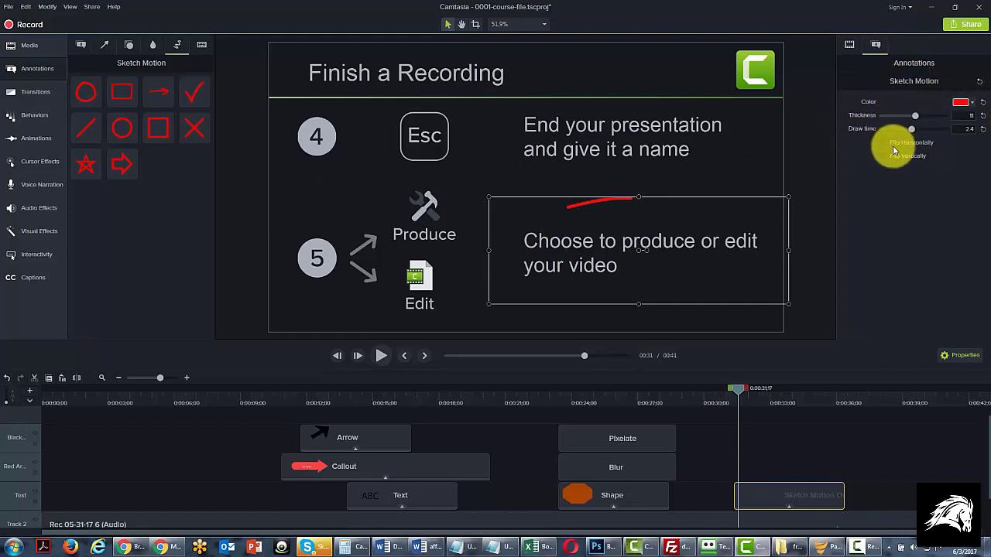
pyautogui.moveTo(738, 387)
pyautogui.mouseDown()
pyautogui.moveTo(760, 386)
pyautogui.moveTo(729, 396)
pyautogui.mouseUp()
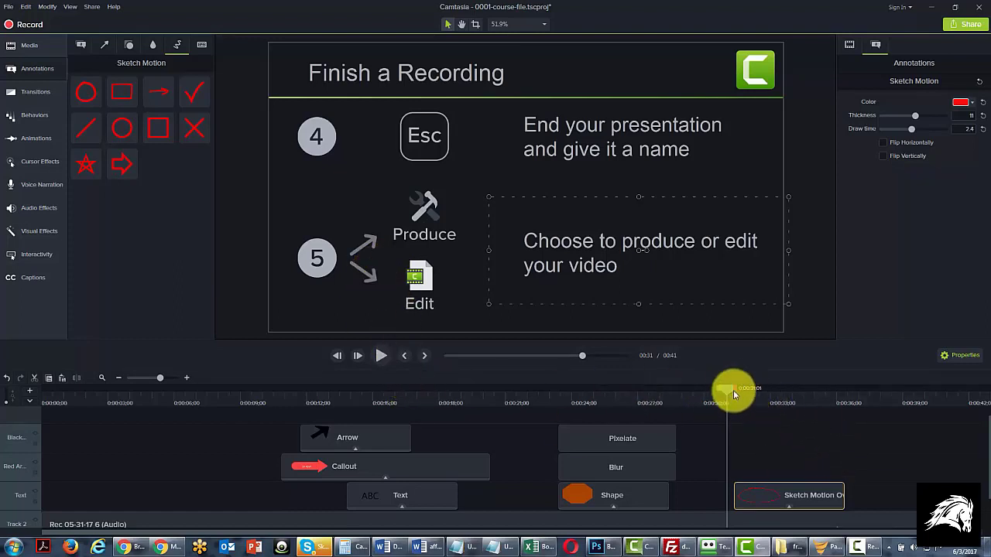
pyautogui.moveTo(729, 389); pyautogui.dragTo(731, 391)
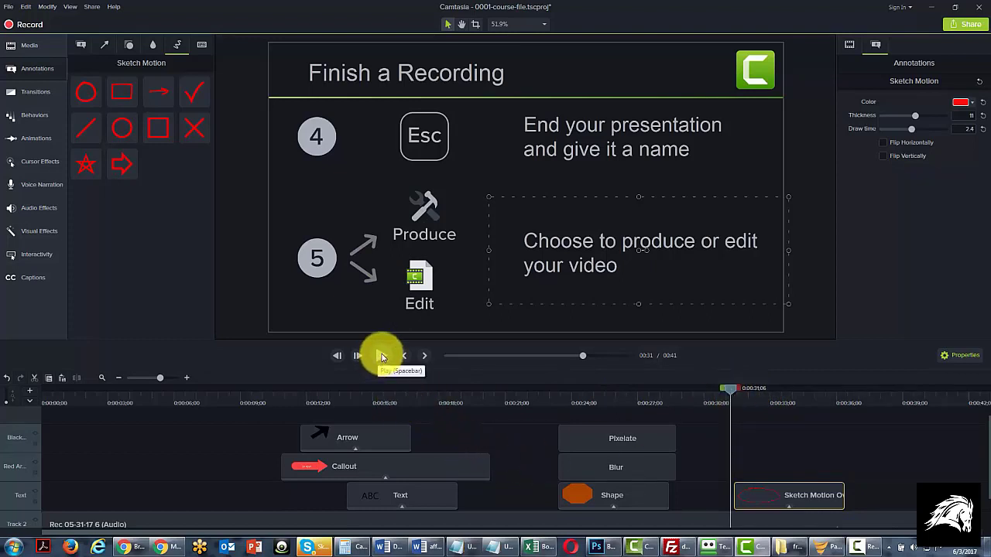
pyautogui.click(382, 355)
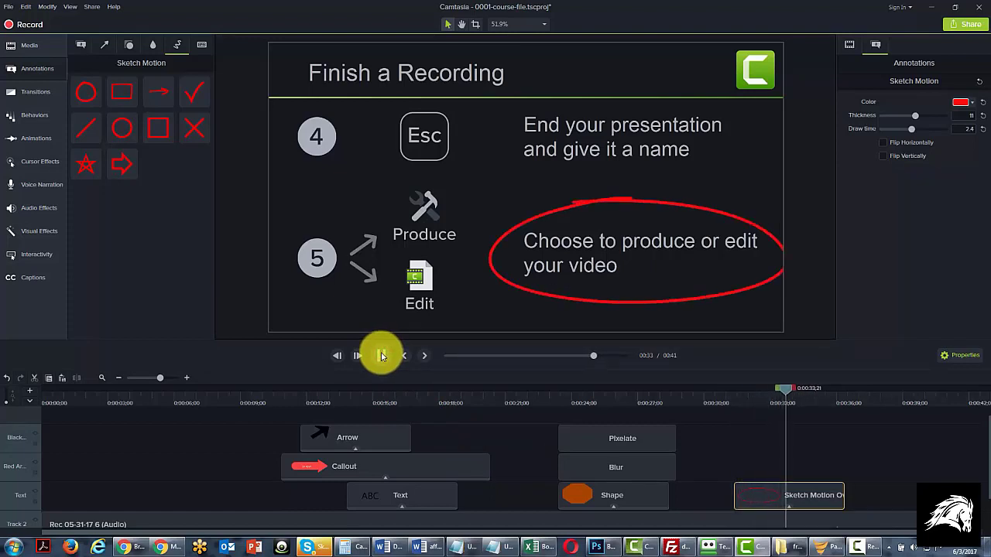
pyautogui.click(382, 355)
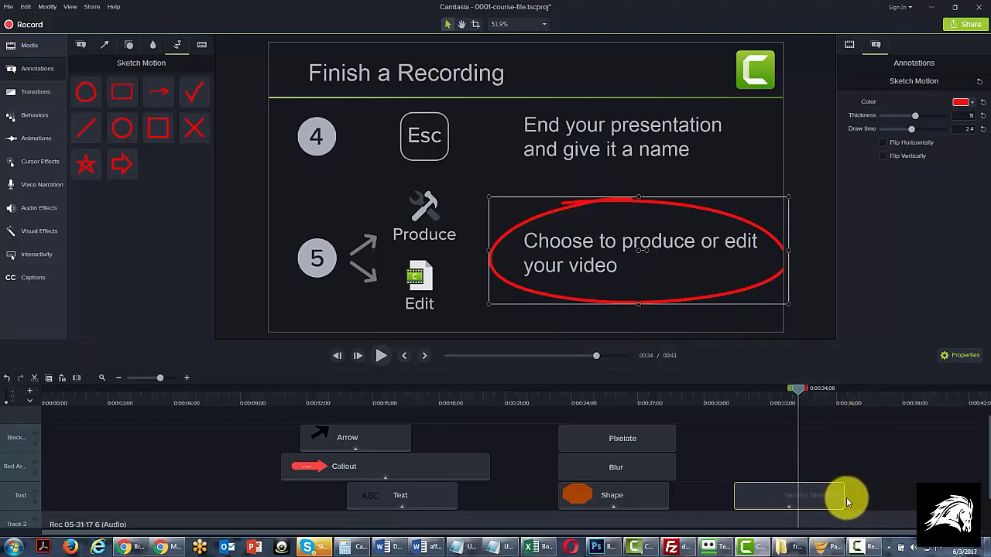
pyautogui.moveTo(844, 498); pyautogui.dragTo(850, 498)
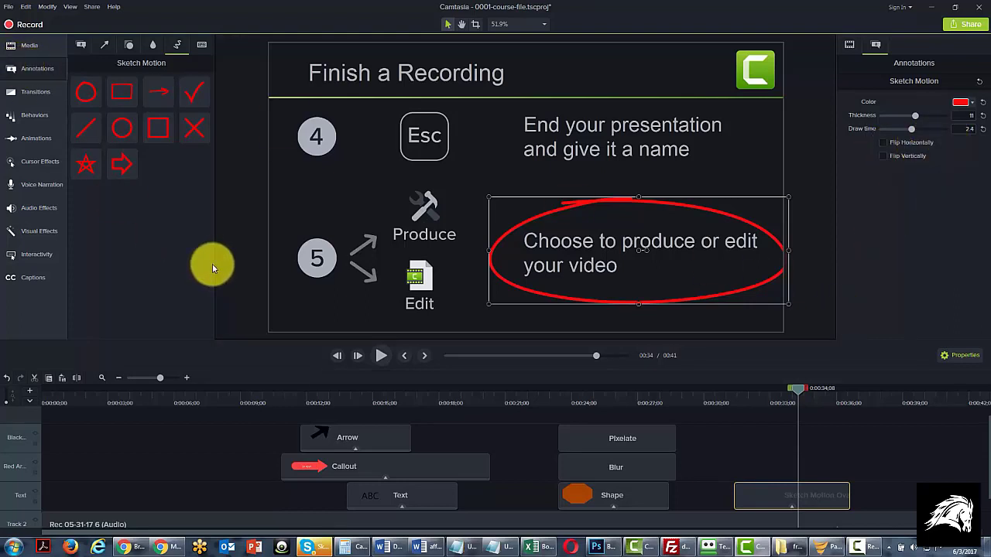
# Step: Add the first keystroke callout at 0:00:04;25 below the slide thumbnails and shorten its clip to about 3 seconds
pyautogui.click(202, 46)
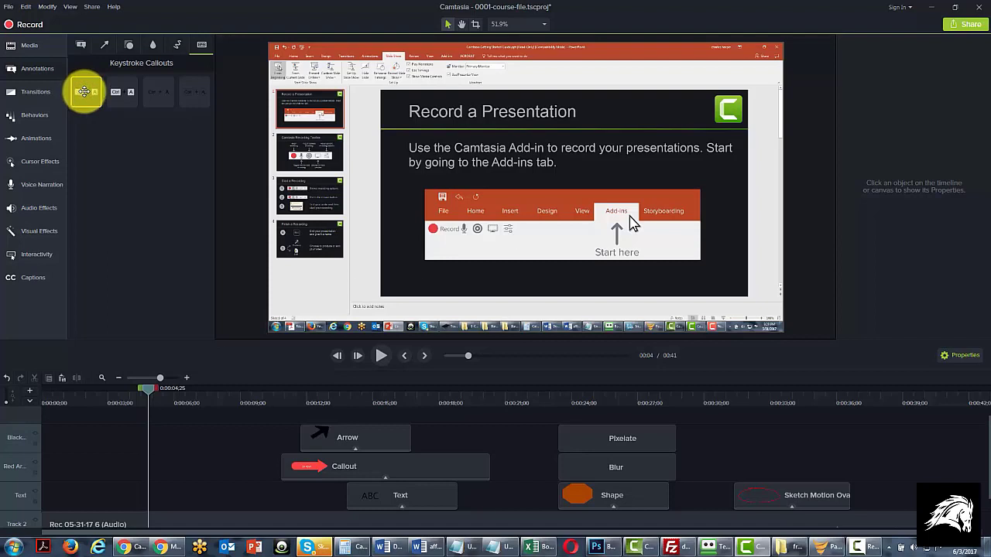
pyautogui.moveTo(83, 91)
pyautogui.mouseDown()
pyautogui.moveTo(147, 195)
pyautogui.moveTo(324, 281)
pyautogui.mouseUp()
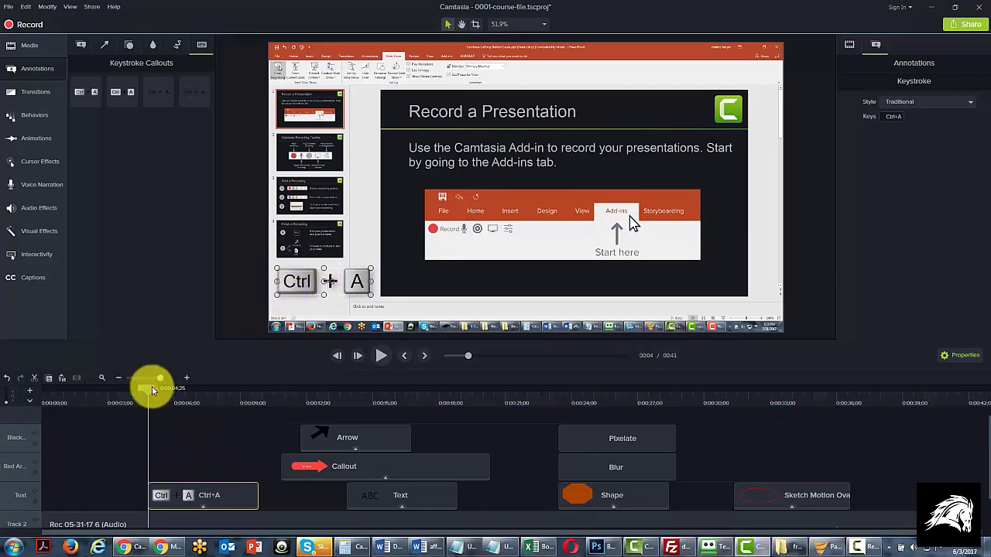
pyautogui.moveTo(151, 387); pyautogui.dragTo(149, 407)
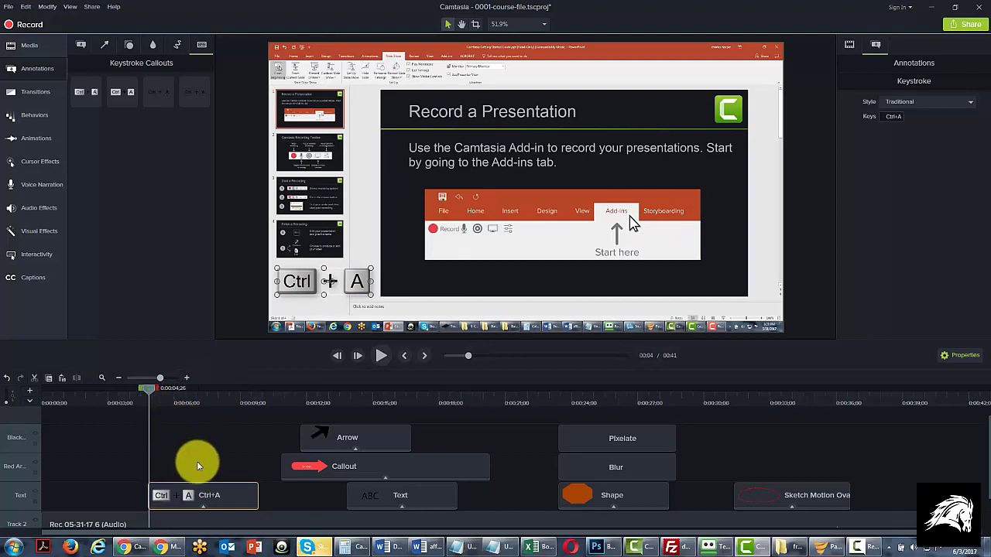
pyautogui.moveTo(258, 493); pyautogui.dragTo(216, 491)
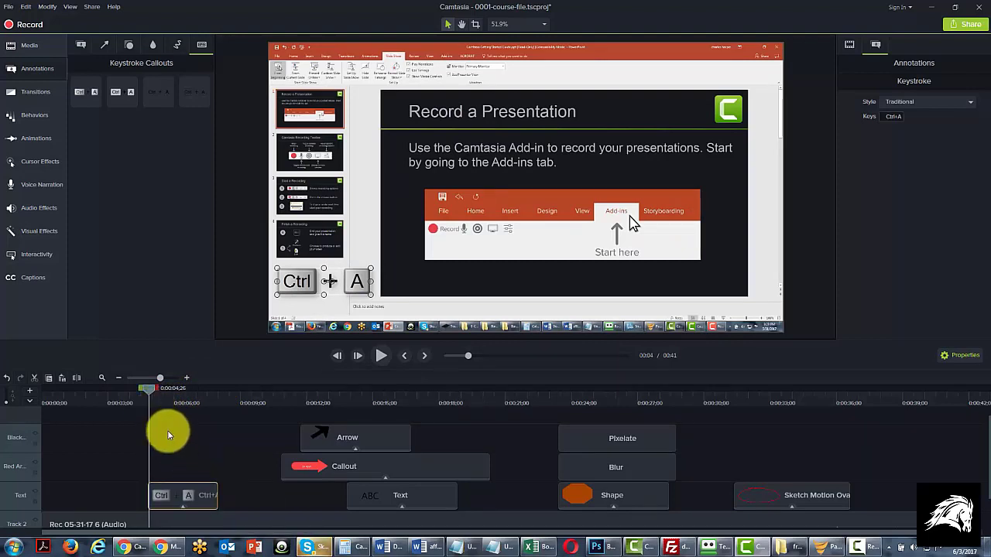
pyautogui.moveTo(147, 391)
pyautogui.mouseDown()
pyautogui.moveTo(197, 386)
pyautogui.moveTo(147, 391)
pyautogui.mouseUp()
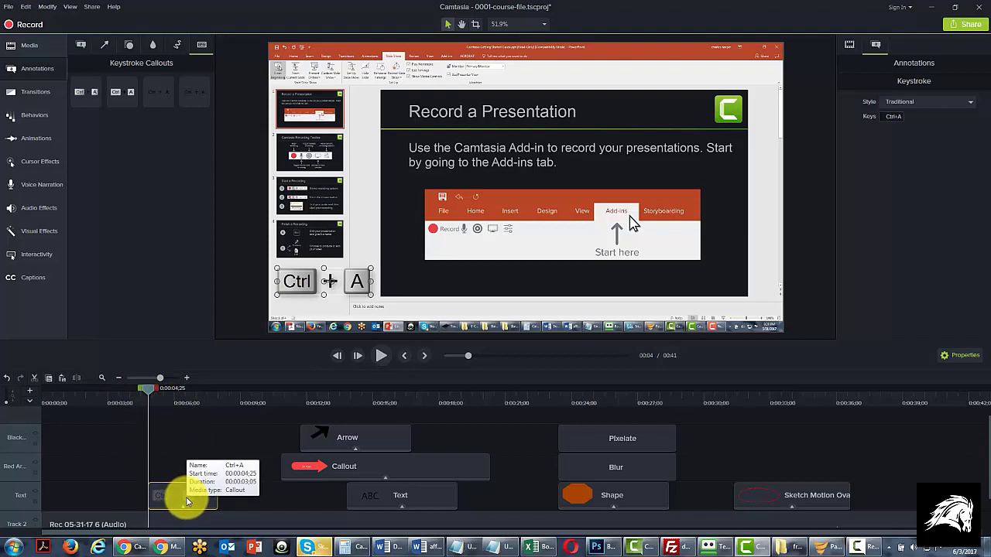
# Step: Try clearing the callout's key combination with Backspace and trim its clip to about 2.5 seconds
pyautogui.click(888, 117)
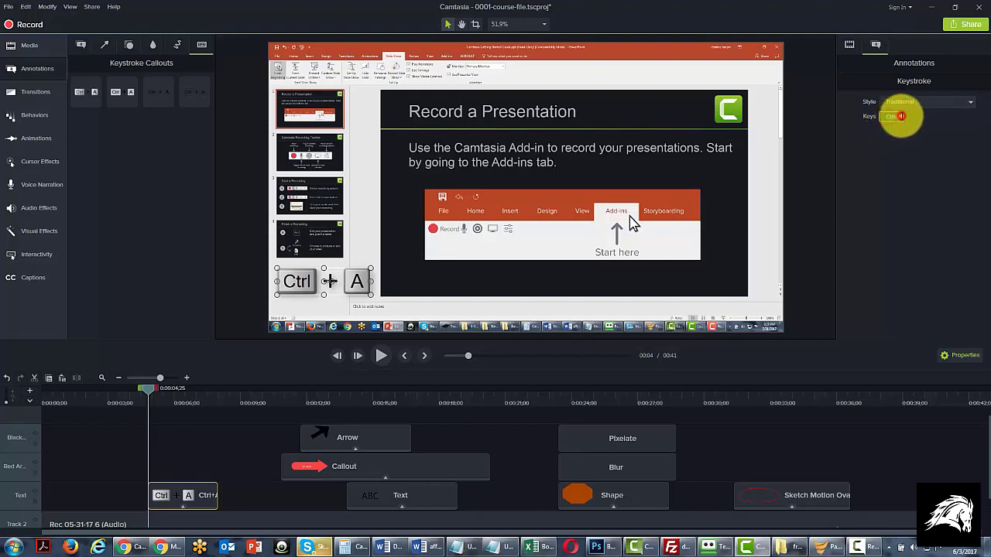
pyautogui.press('BackSpace')
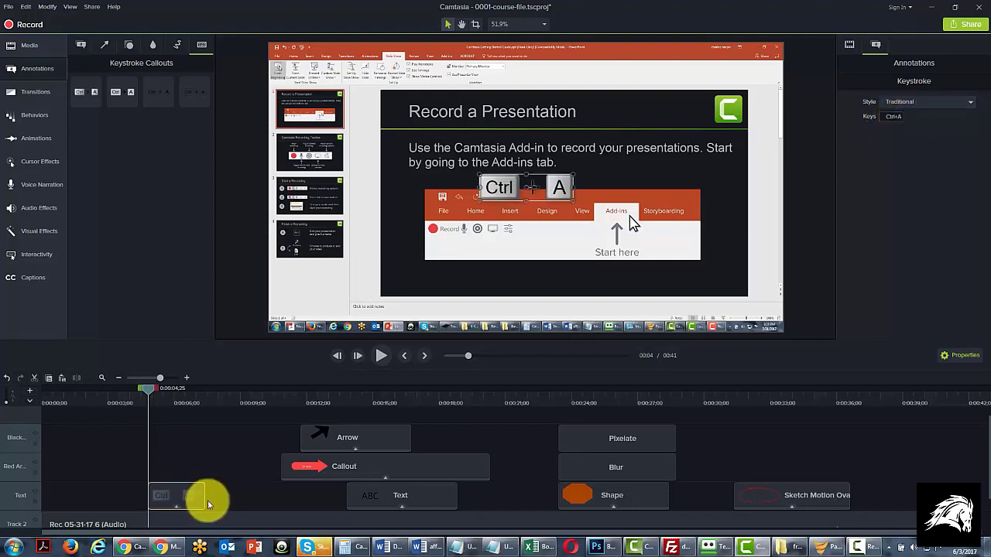
pyautogui.moveTo(206, 500); pyautogui.dragTo(204, 497)
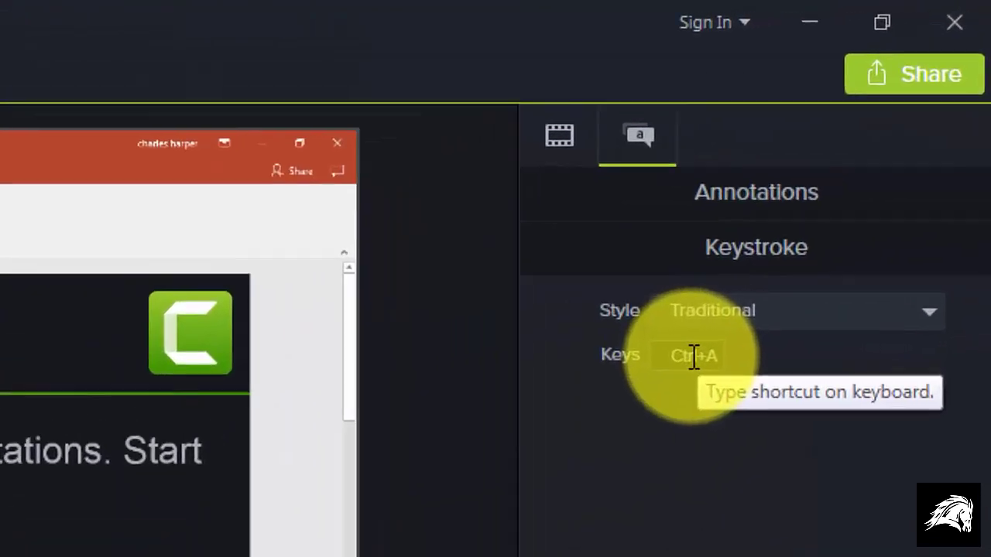
# Step: Set the callout's key combination to Ctrl+S and move it below the slide thumbnails in the recording
pyautogui.click(693, 358)
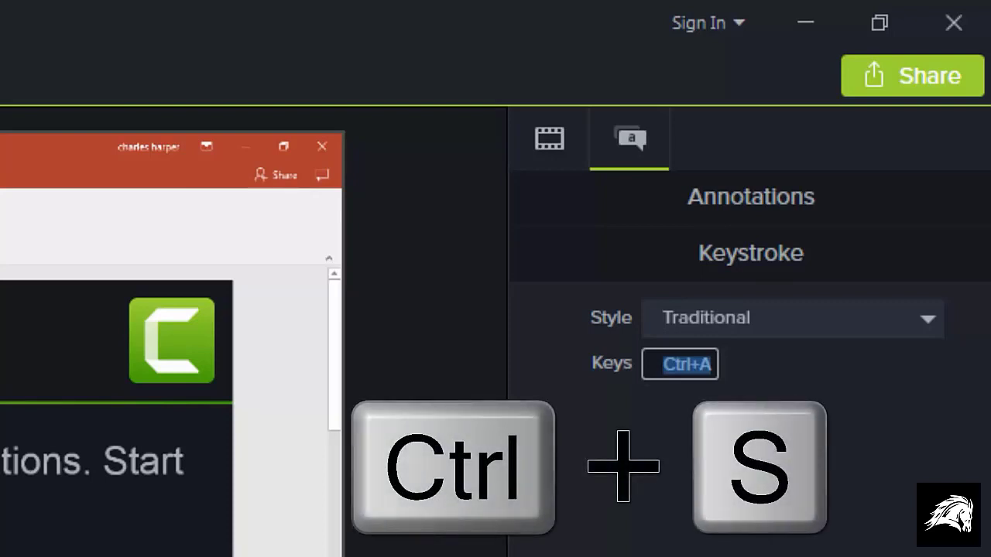
pyautogui.hotkey('ctrl', 's')
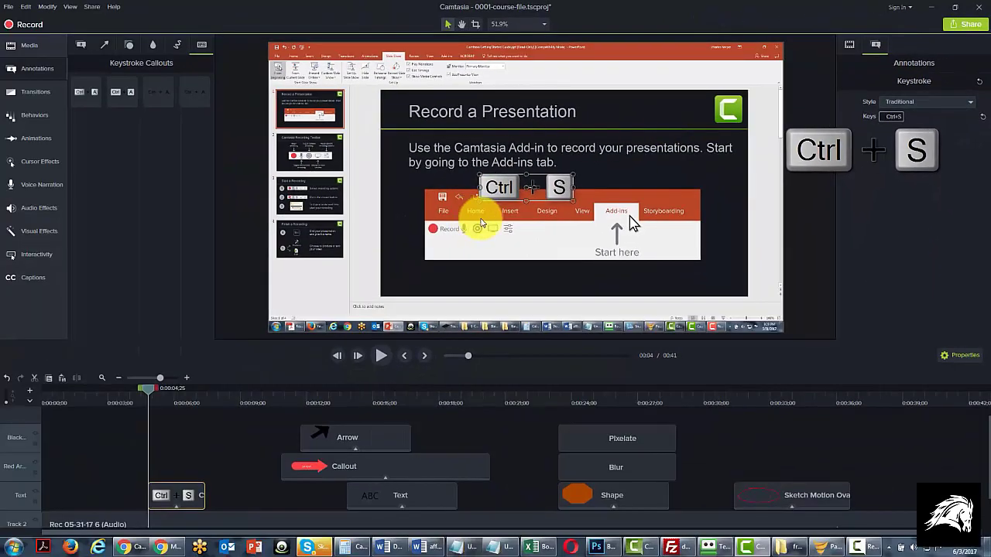
pyautogui.moveTo(519, 184); pyautogui.dragTo(312, 293)
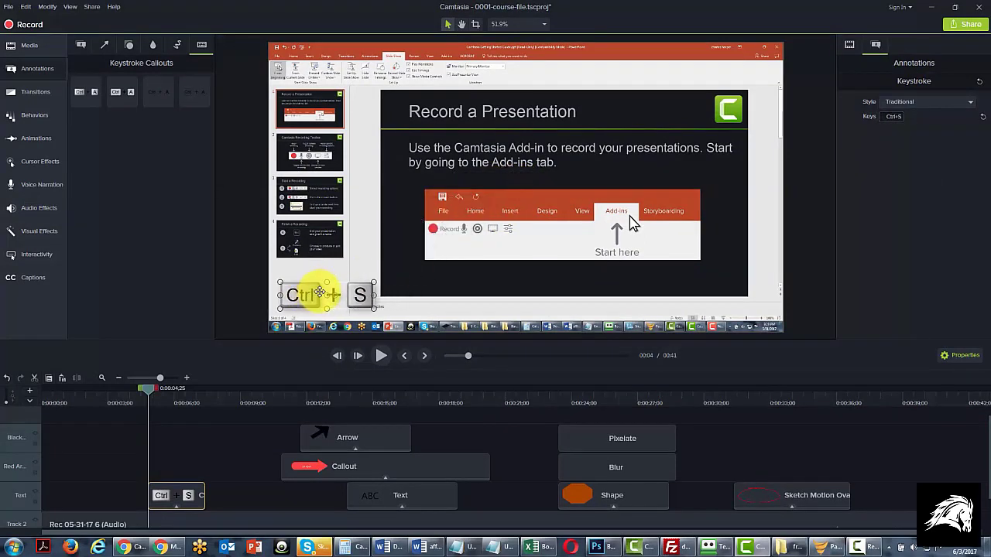
# Step: Add another keystroke callout at 0:00:08;06 and fit its Track 6 clip between the Ctrl+S and Callout clips
pyautogui.moveTo(239, 389)
pyautogui.mouseDown()
pyautogui.moveTo(211, 389)
pyautogui.moveTo(257, 388)
pyautogui.moveTo(244, 393)
pyautogui.mouseUp()
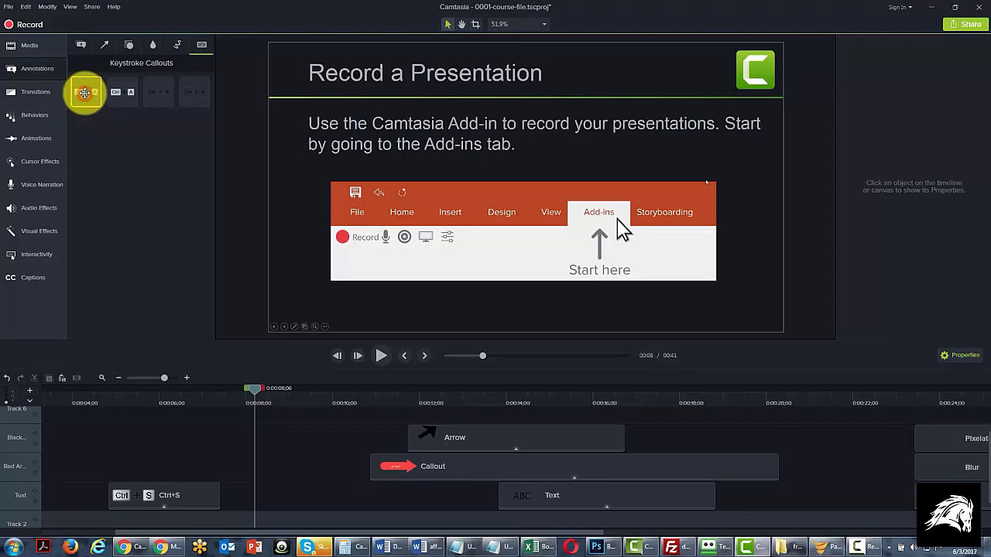
pyautogui.moveTo(84, 93); pyautogui.dragTo(350, 274)
pyautogui.moveTo(470, 416); pyautogui.dragTo(373, 413)
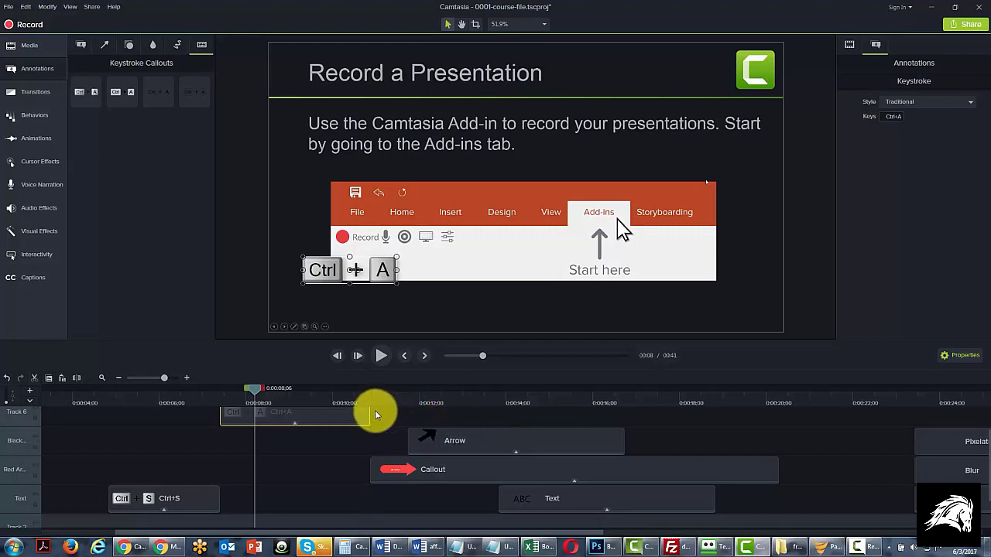
# Step: Set the second keystroke callout's key combination to Ctrl+V and nudge it slightly to the right below the slide's Record label
pyautogui.click(890, 118)
pyautogui.hotkey('ctrl', 'v')
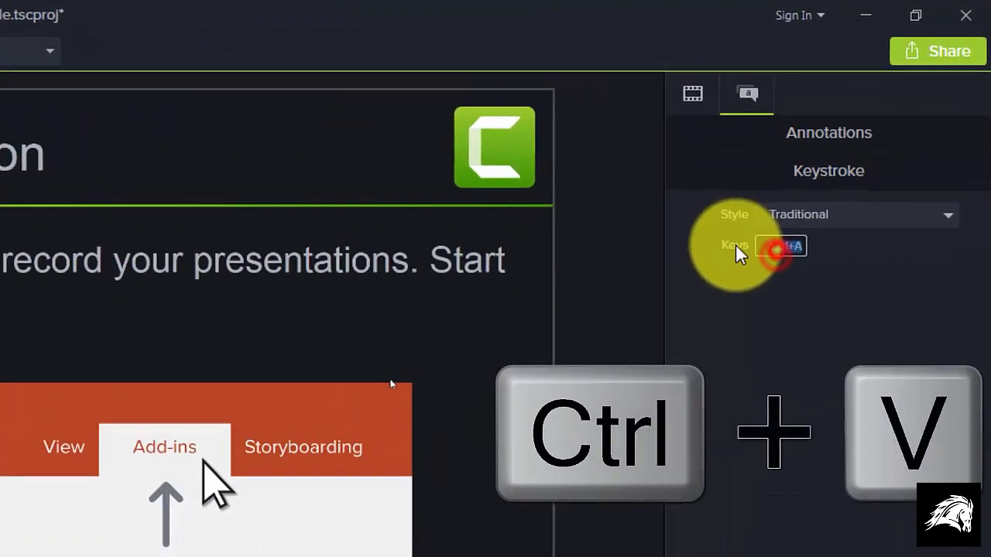
pyautogui.hotkey('ctrl', 'v')
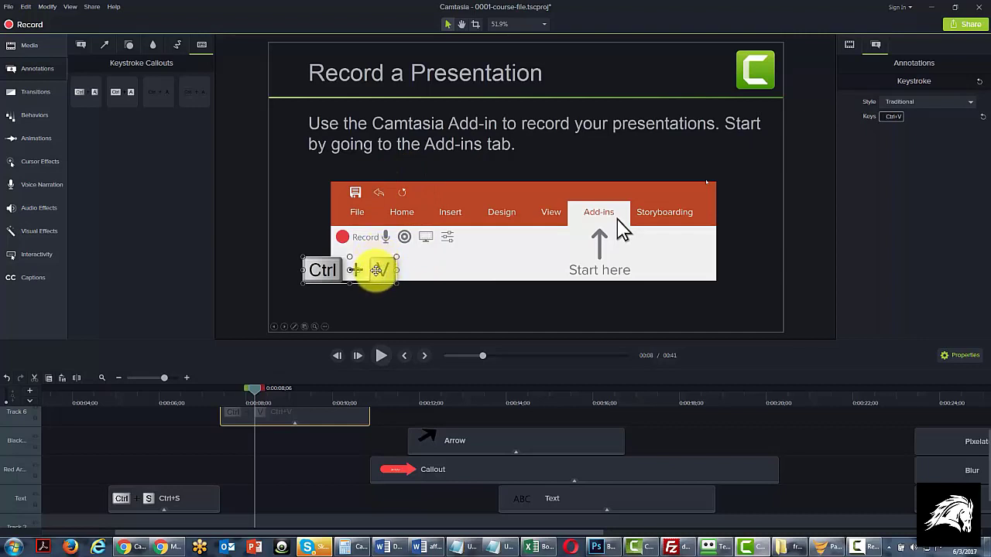
pyautogui.moveTo(376, 269)
pyautogui.mouseDown()
pyautogui.moveTo(415, 270)
pyautogui.moveTo(387, 267)
pyautogui.mouseUp()
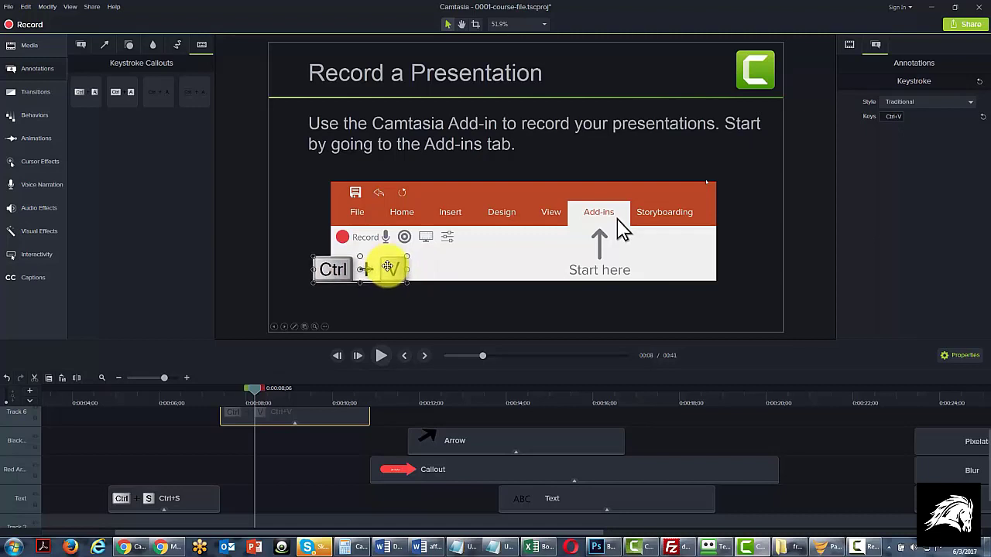